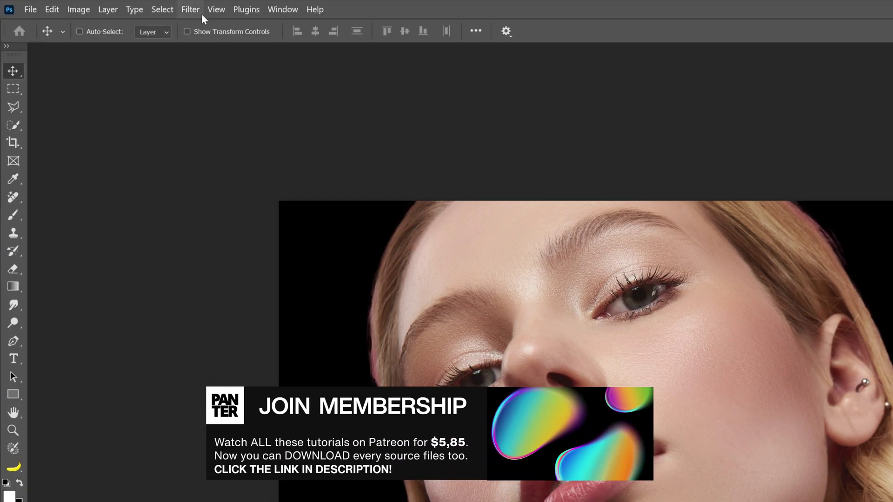
Step: Apply Filter > Sharpen > Unsharp Mask to the portrait at 87% amount, 68.8 px radius, threshold 0
left_click(200, 13)
mouse_move(235, 249)
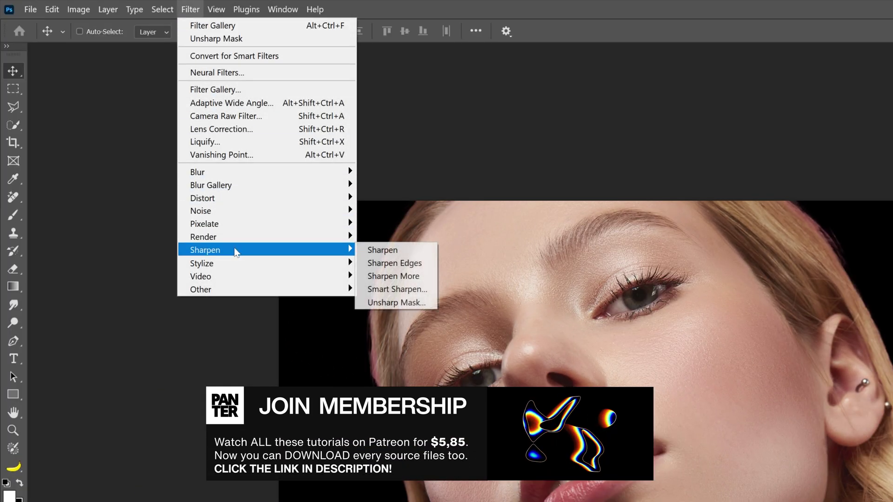
left_click(410, 303)
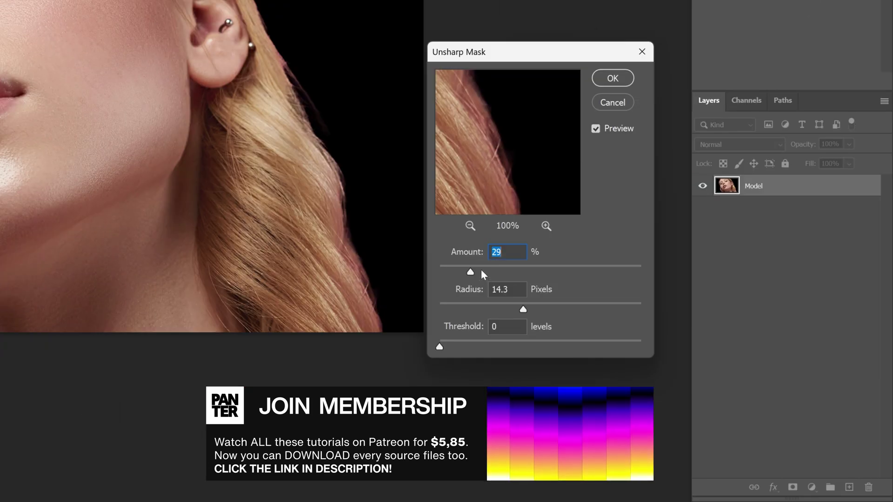
left_click_drag(481, 271, 534, 272)
left_click_drag(525, 308, 567, 305)
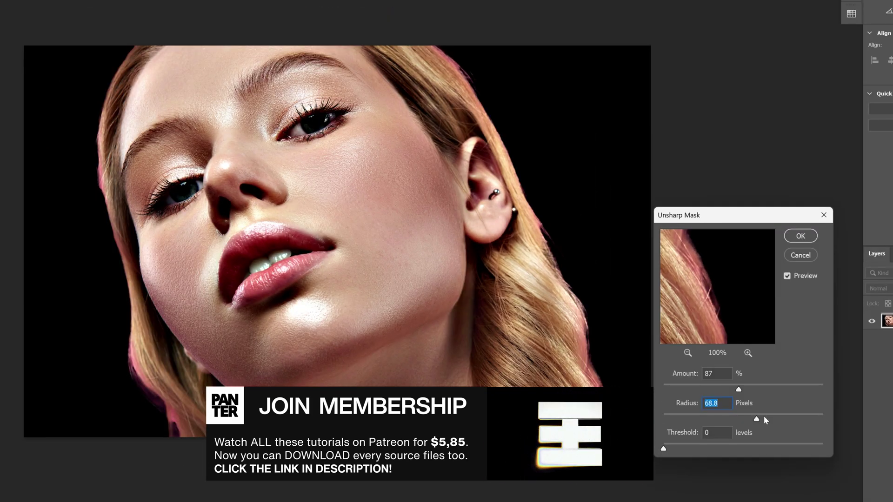
left_click(715, 432)
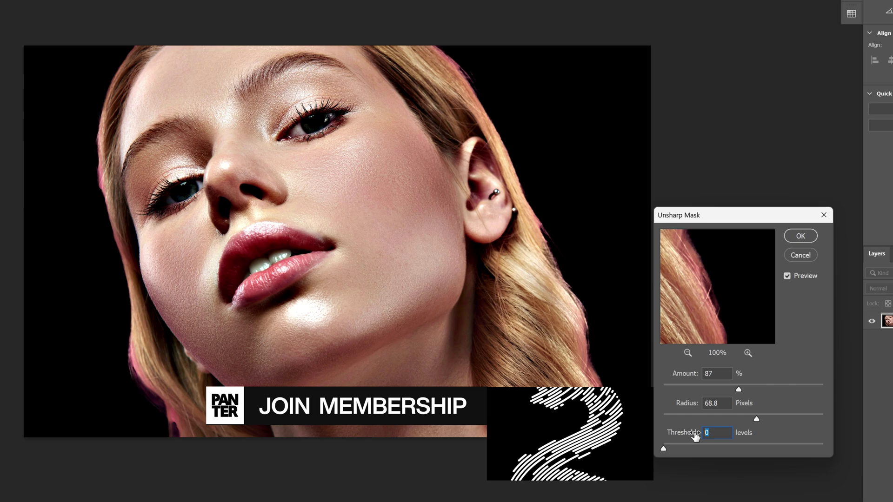
left_click(799, 237)
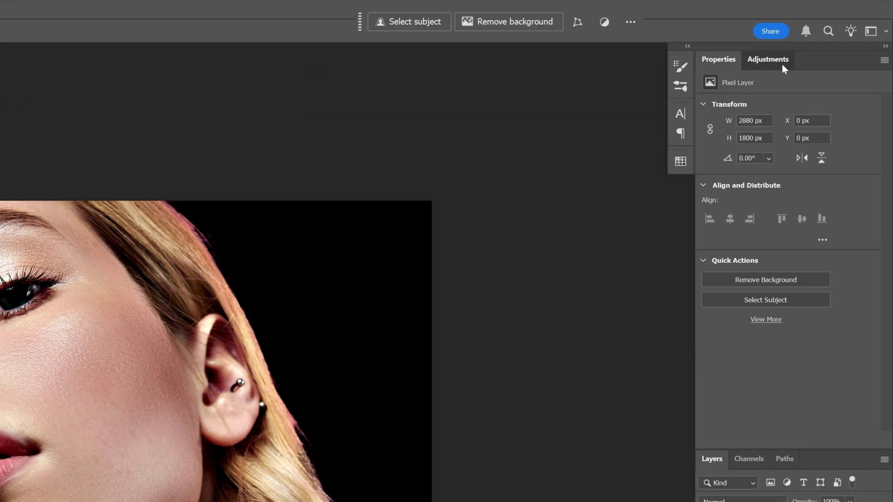
Step: Add a Curves adjustment layer and bend it into an S-curve for more contrast
left_click(782, 64)
left_click(765, 160)
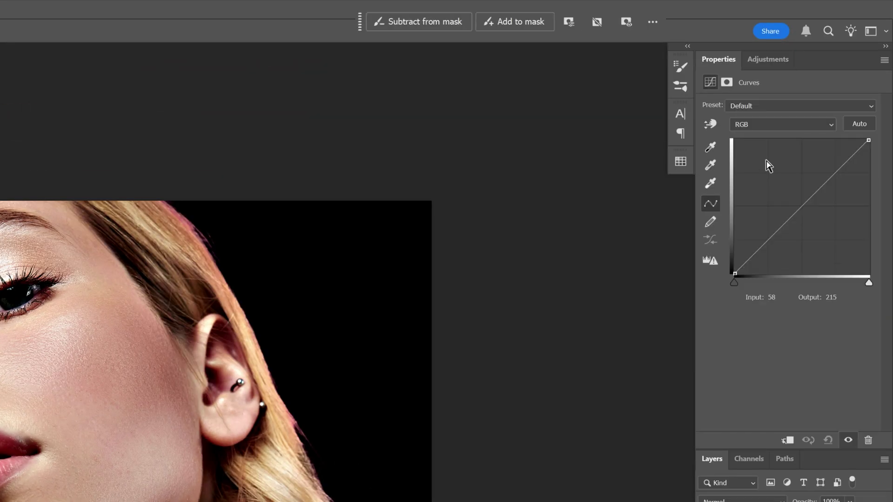
left_click_drag(772, 224, 777, 235)
mouse_move(811, 199)
left_mouse_down()
mouse_move(817, 180)
mouse_move(820, 189)
left_mouse_up()
left_click(781, 237)
Step: Add a default Black & White adjustment layer and select all three layers
left_click(774, 62)
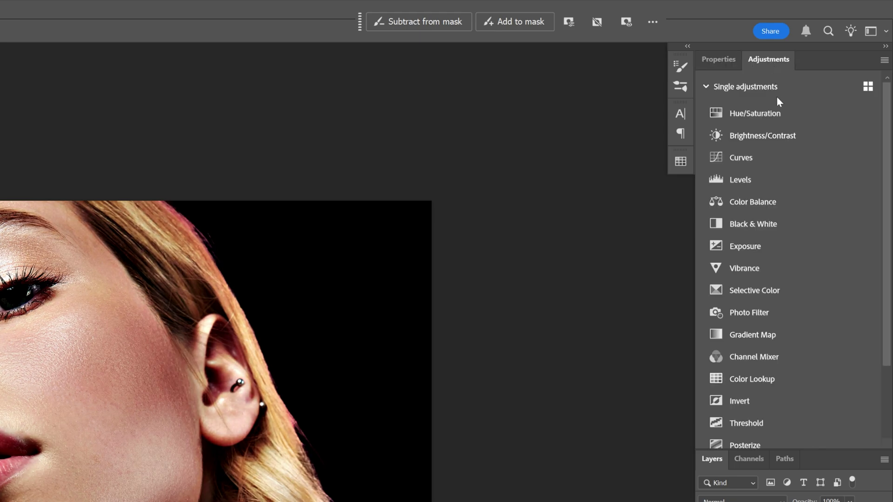
left_click(777, 222)
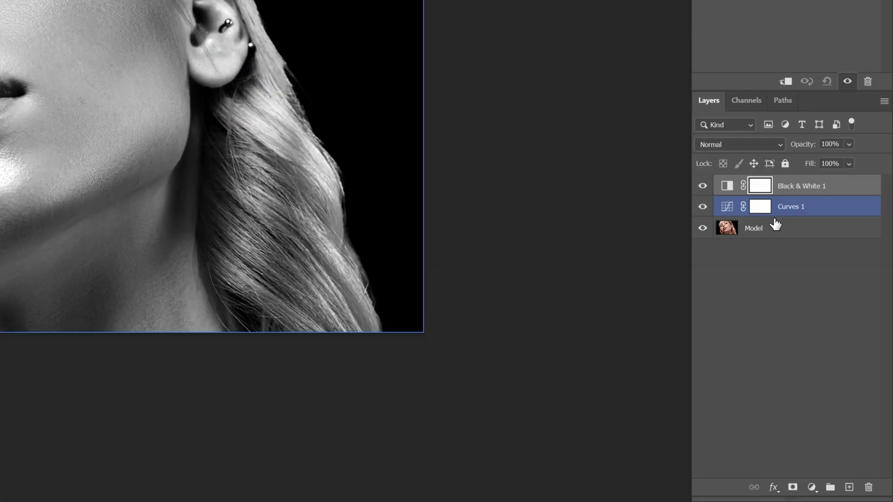
left_click(780, 235, "shift")
Step: Convert the three layers into one smart object and duplicate it twice
right_click(779, 234)
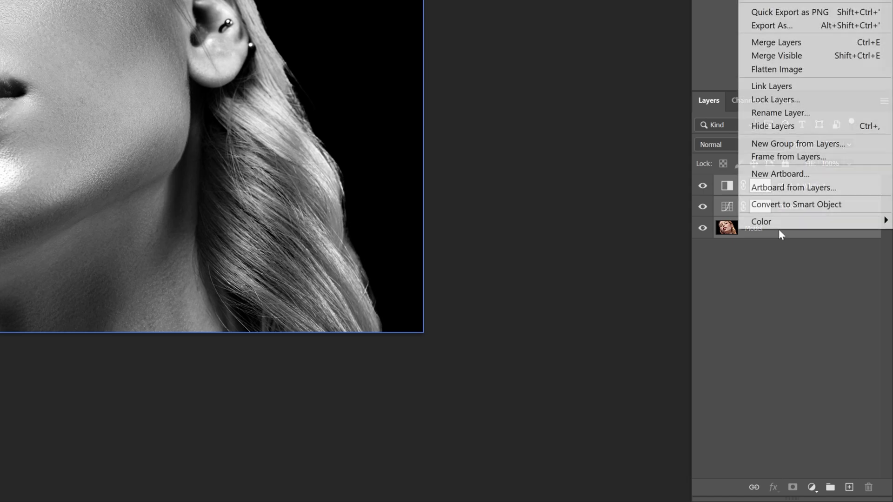
left_click(794, 208)
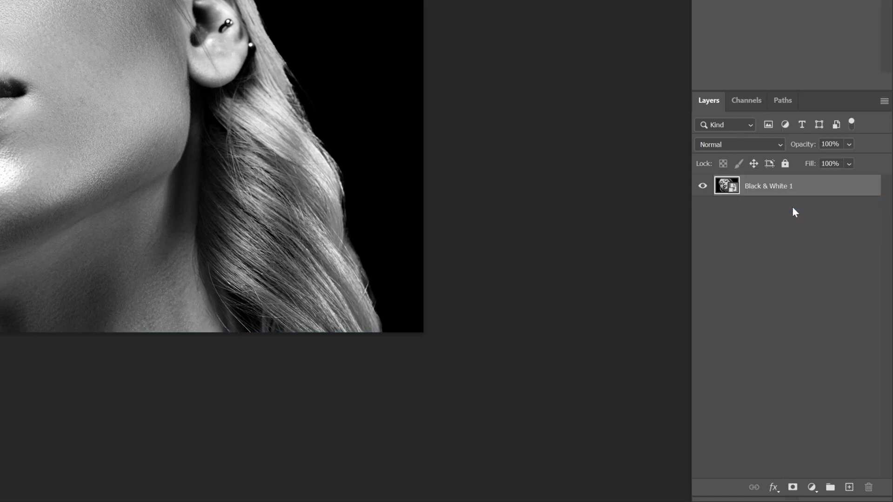
key("ctrl+j")
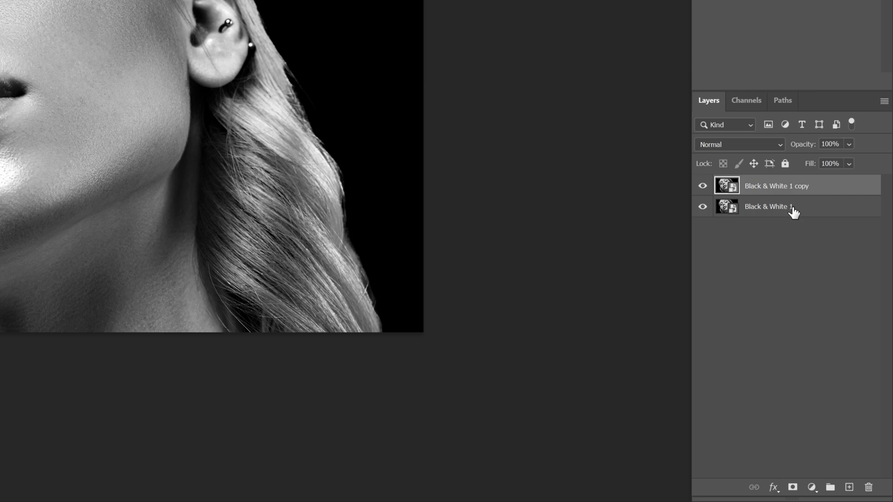
key("ctrl+j")
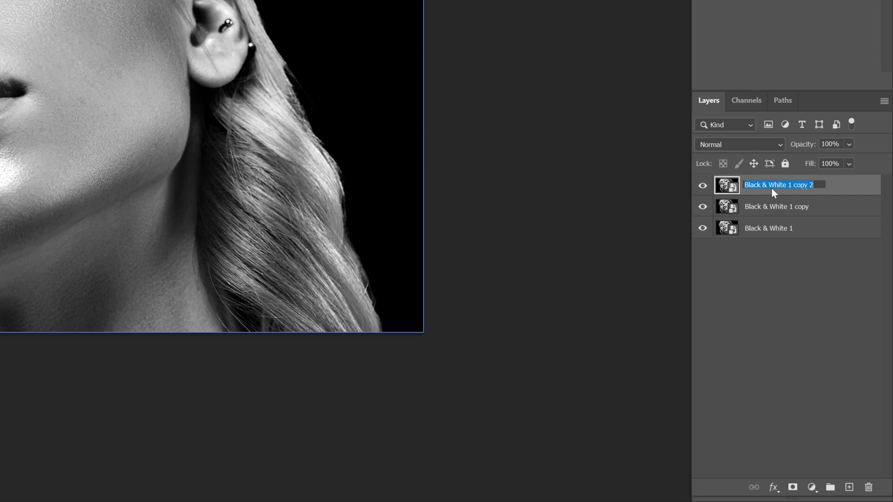
Step: Name the three layers Red, Green and Blue, then open Red's blending options
type("Red")
key("Return")
double_click(769, 208)
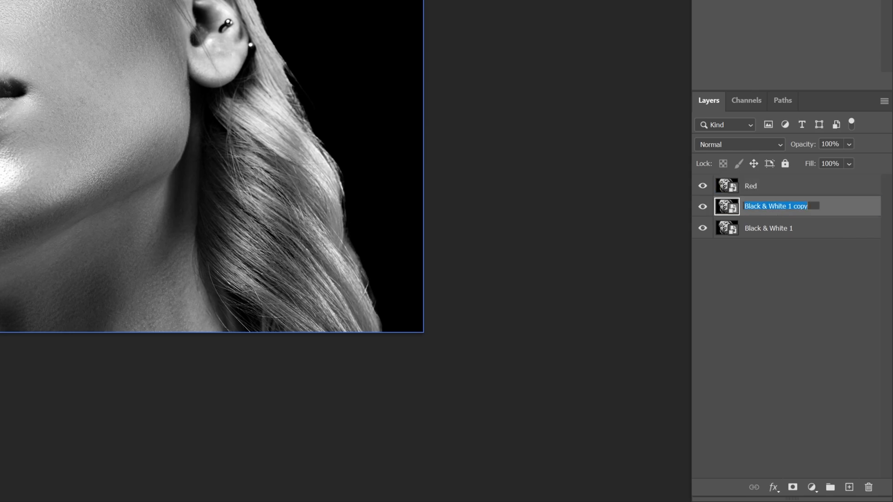
type("Green")
key("Return")
double_click(762, 228)
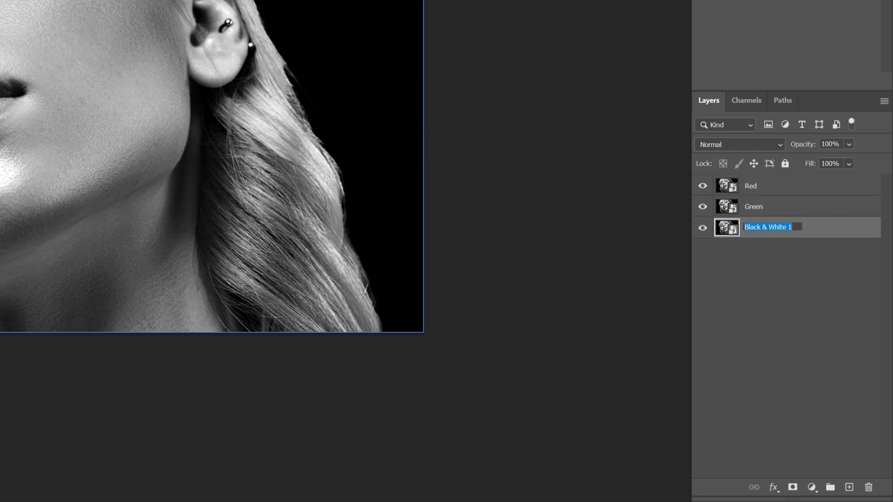
type("Blue")
key("Return")
left_click(780, 185)
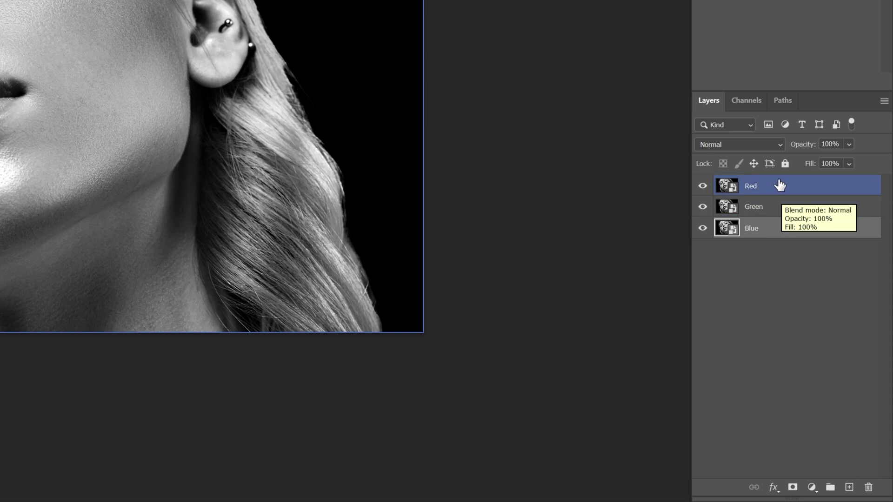
double_click(783, 185)
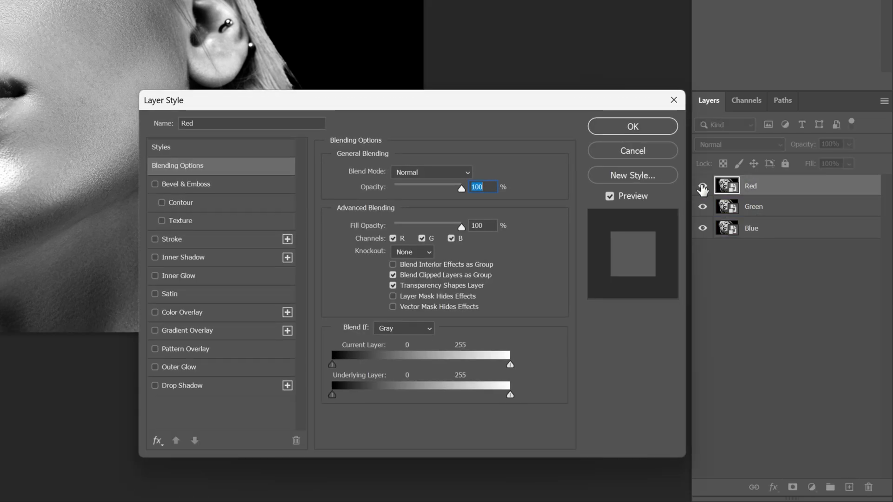
Step: Untick the G channel for the Red layer and the R channel for the Green layer
left_click(423, 239)
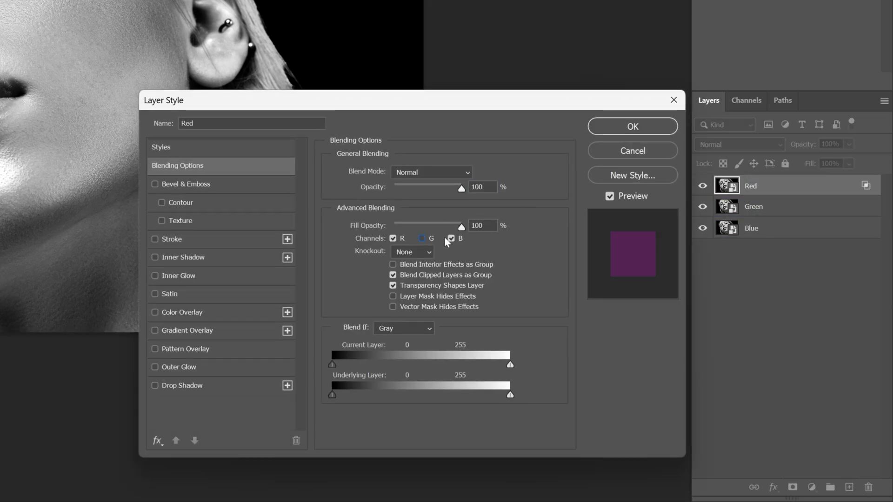
left_click(635, 127)
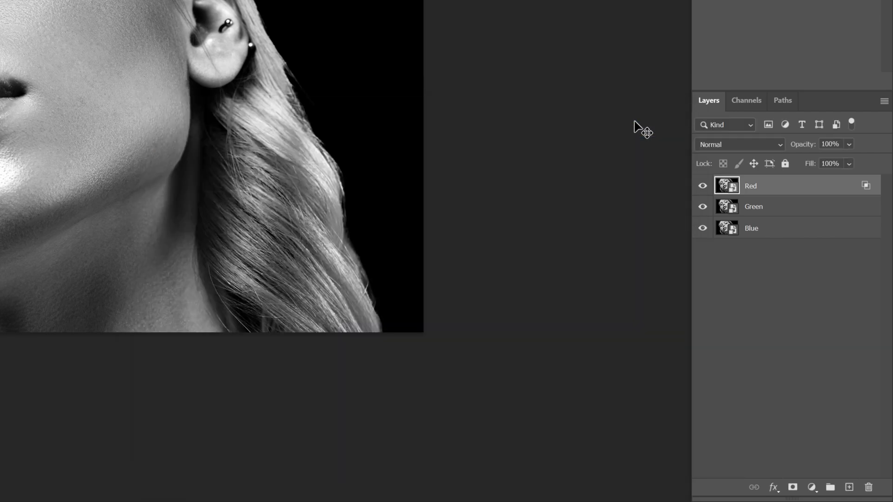
double_click(797, 210)
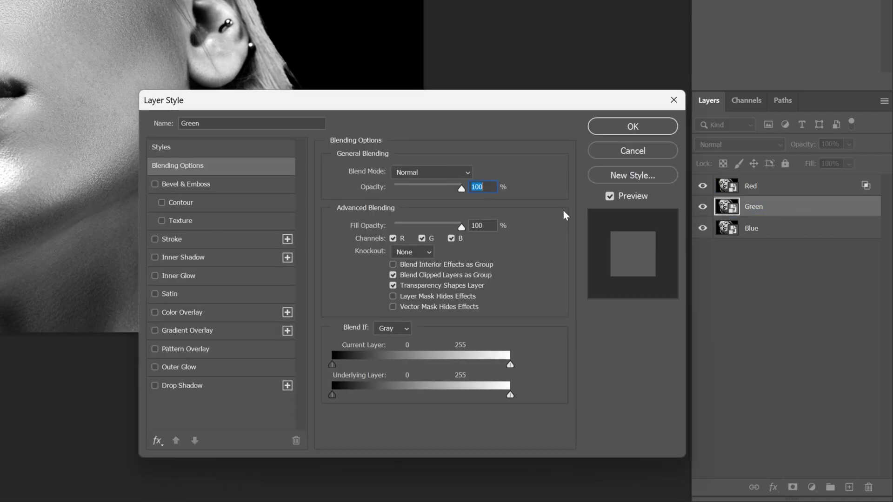
left_click(393, 238)
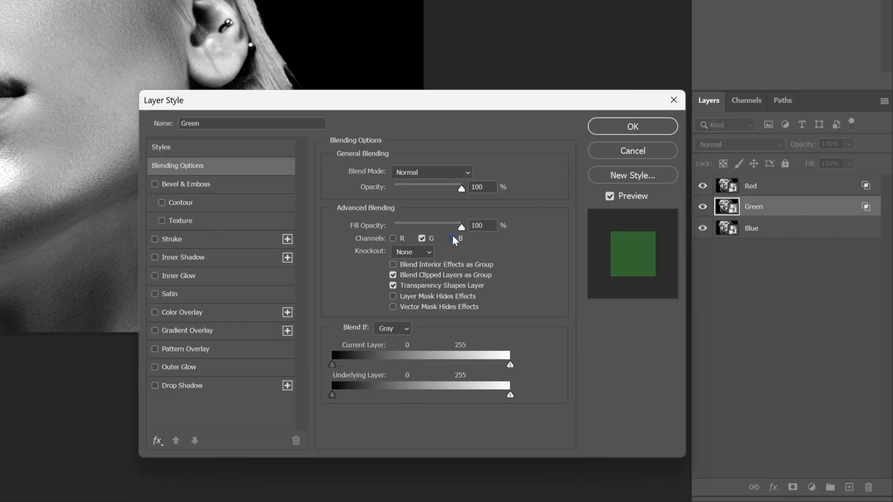
left_click(622, 134)
Step: Limit the Blue layer to its blue channel by unticking R and G
key("alt+bracketleft")
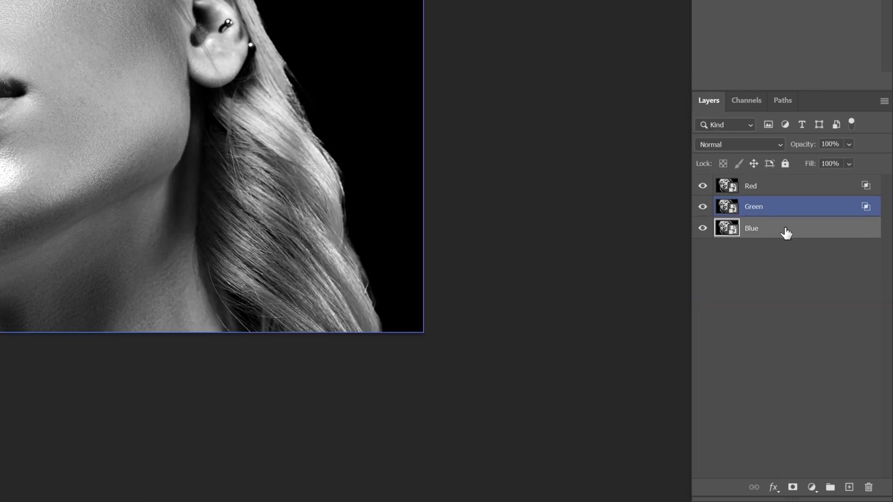
double_click(786, 232)
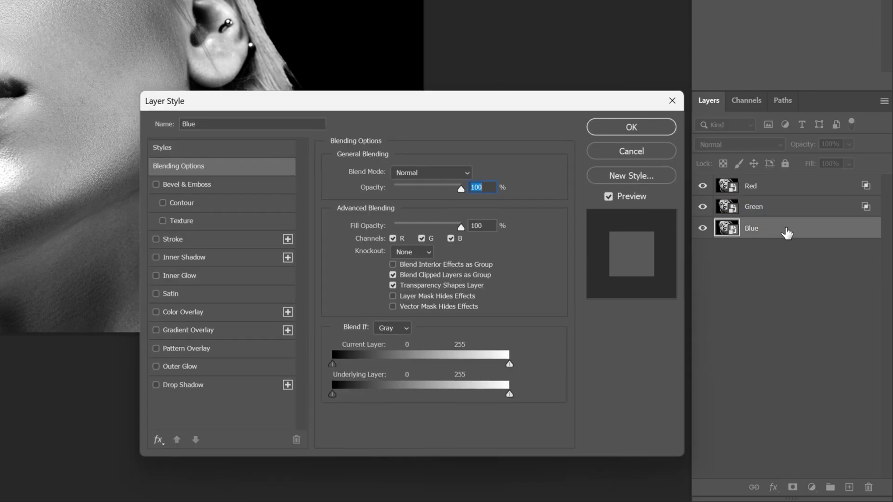
left_click(393, 239)
left_click(422, 238)
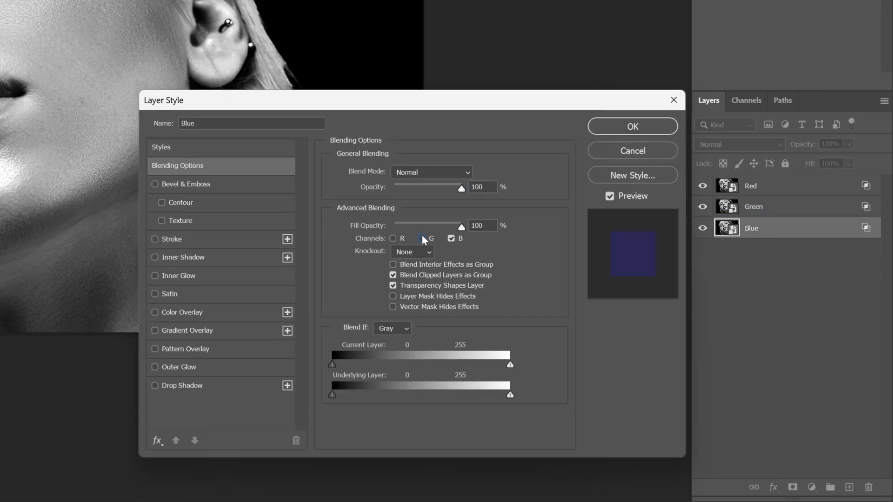
left_click(623, 133)
left_click(760, 210)
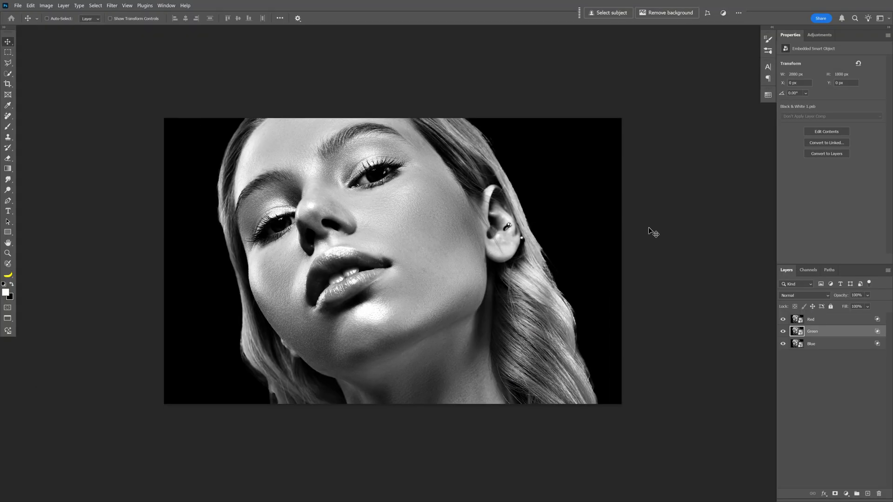
Step: Offset the Green layer left and the Blue layer further right, then select all three layers
key("shift+Left")
key("shift+Left")
key("shift+Left")
key("shift+Left")
key("shift+Left")
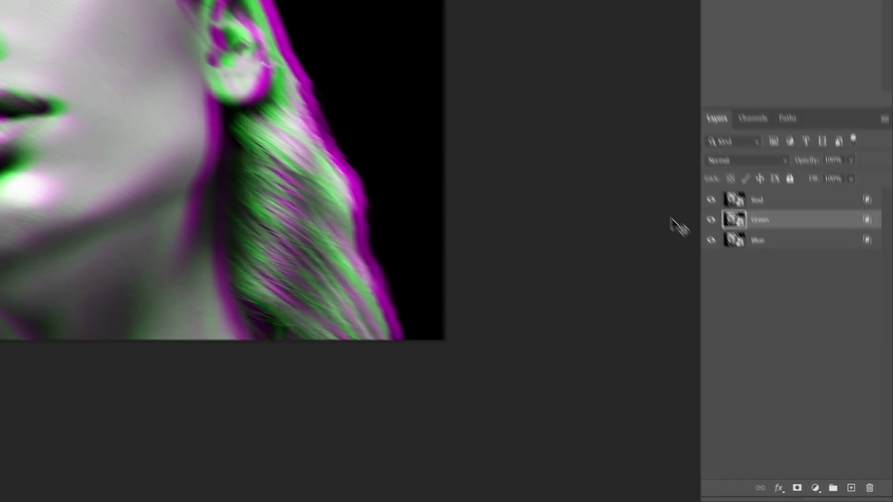
left_click(834, 345)
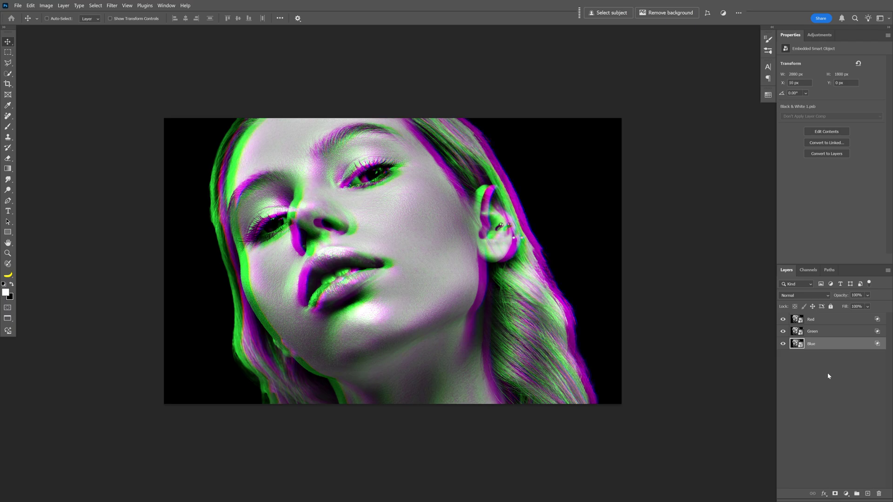
key("shift+Right")
key("shift+Right")
key("shift+Right")
key("shift+Right")
key("shift+Right")
key("shift+Right")
key("shift+Right")
key("shift+Right")
key("shift+Right")
key("shift+Right")
key("shift+Right")
key("shift+Right")
key("shift+Right")
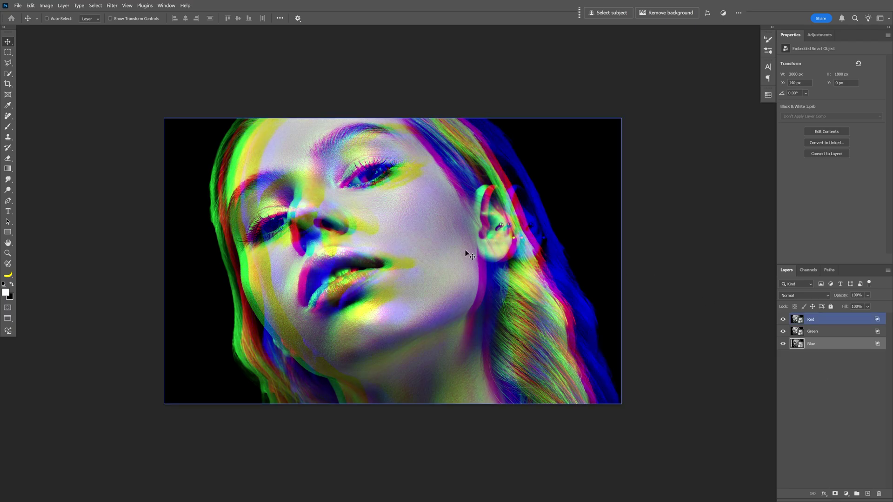
left_click_drag(465, 251, 537, 258)
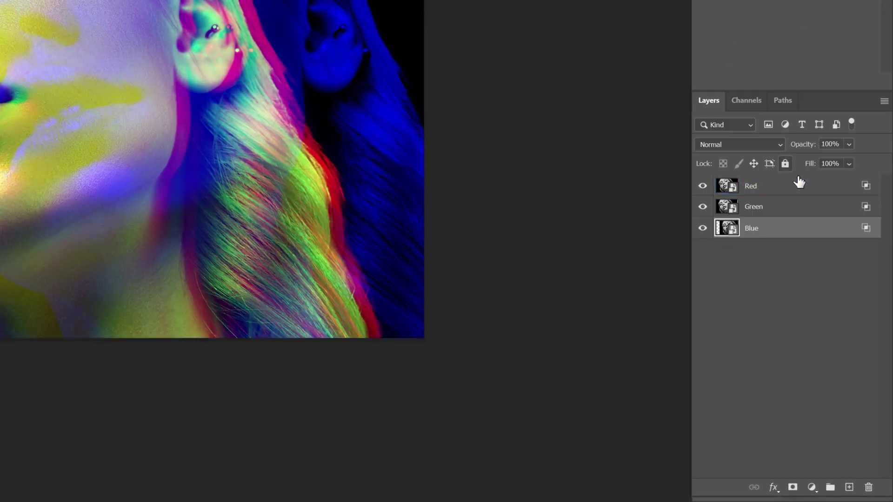
left_click(800, 186, "shift")
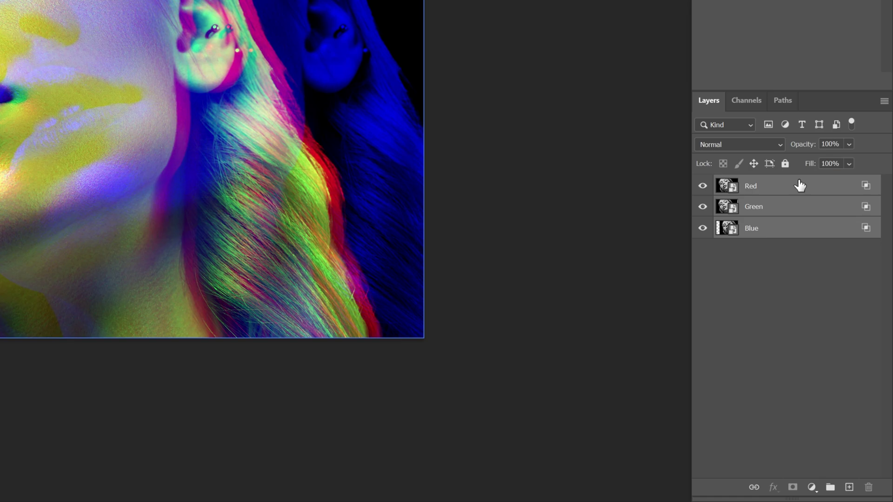
Step: Merge the colour layers into one smart object, add a white Solid Color fill, make black the foreground
right_click(799, 184)
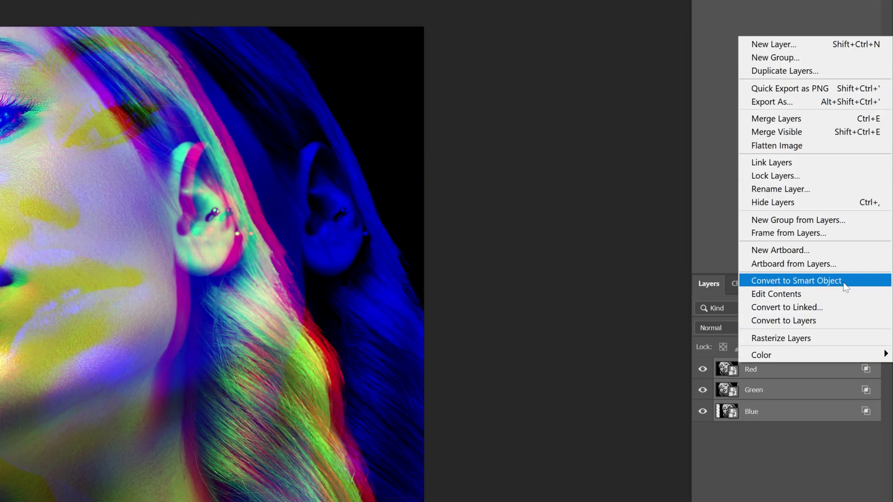
left_click(845, 282)
left_click(812, 488)
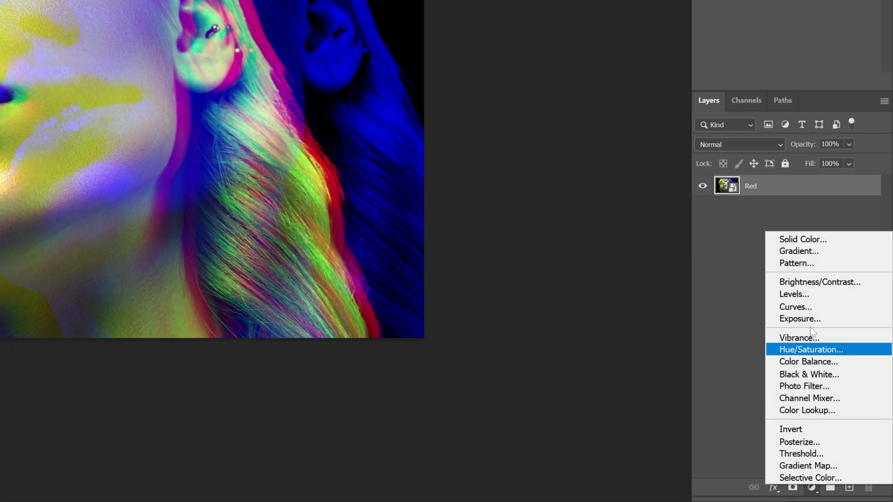
left_click(820, 240)
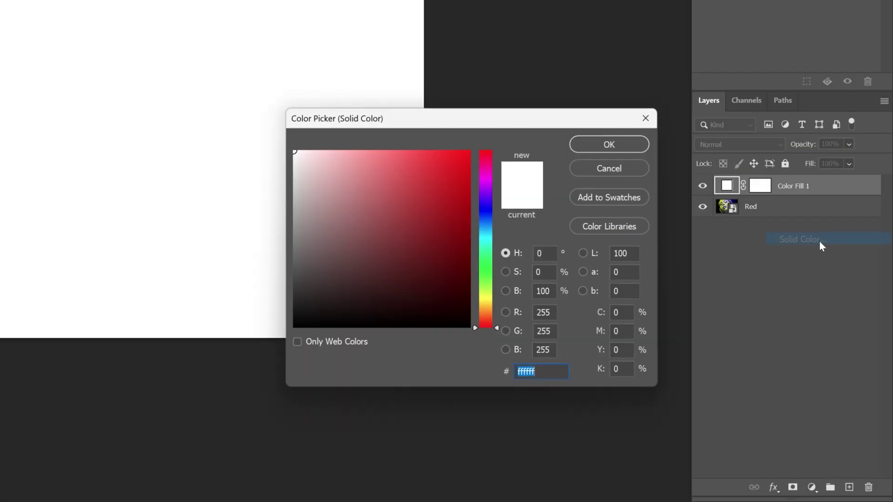
left_click(632, 144)
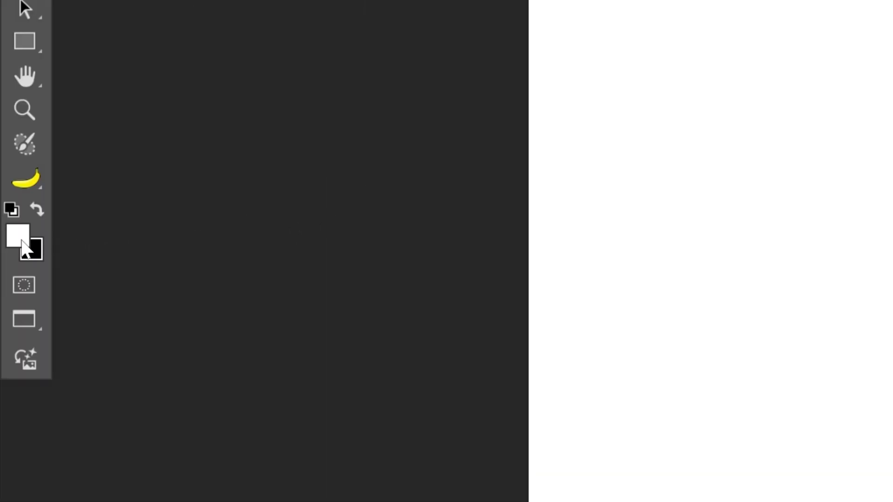
left_click(37, 210)
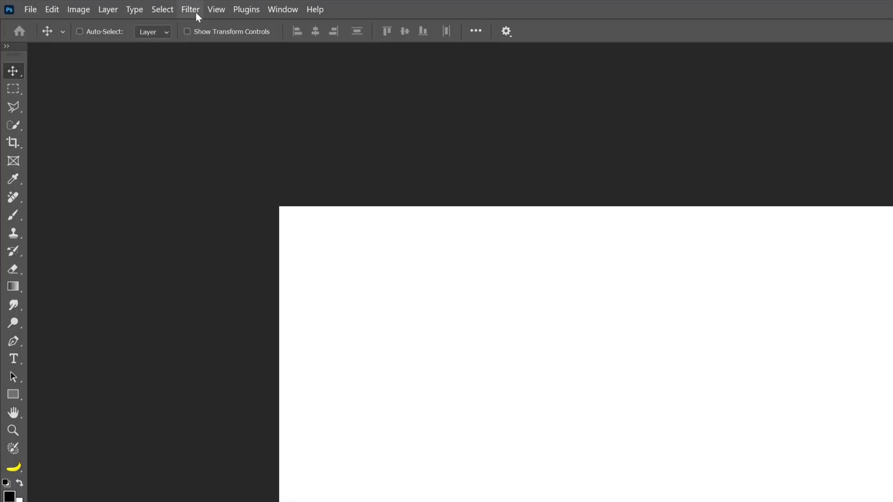
Step: Apply Sketch > Halftone Pattern to the smart-object fill: Line type, size 3, contrast 0
left_click(195, 13)
left_click(224, 93)
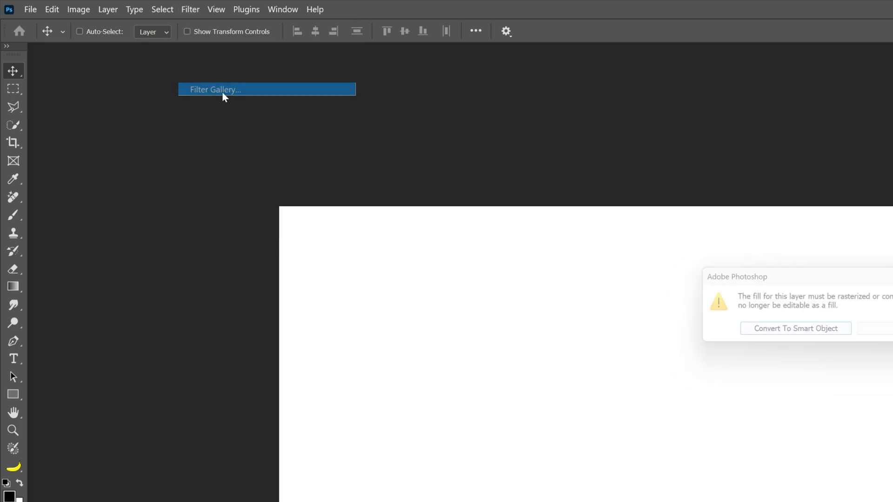
left_click(310, 276)
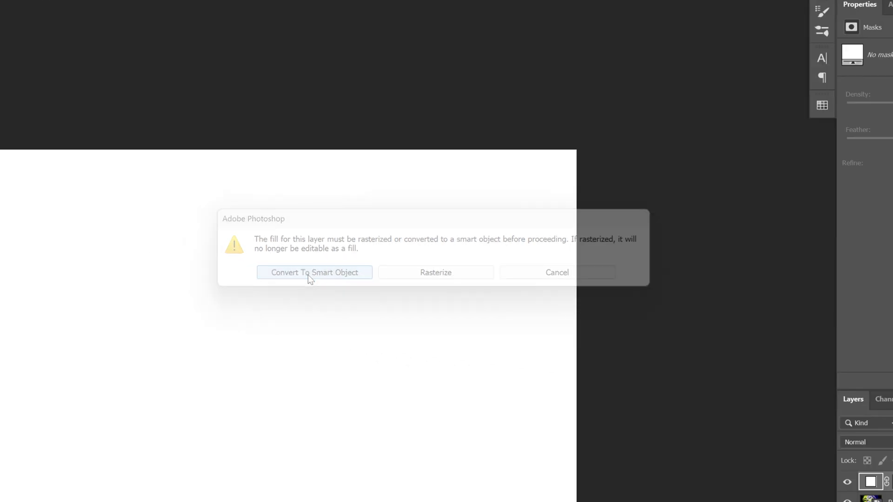
left_click(576, 80)
left_click(576, 79)
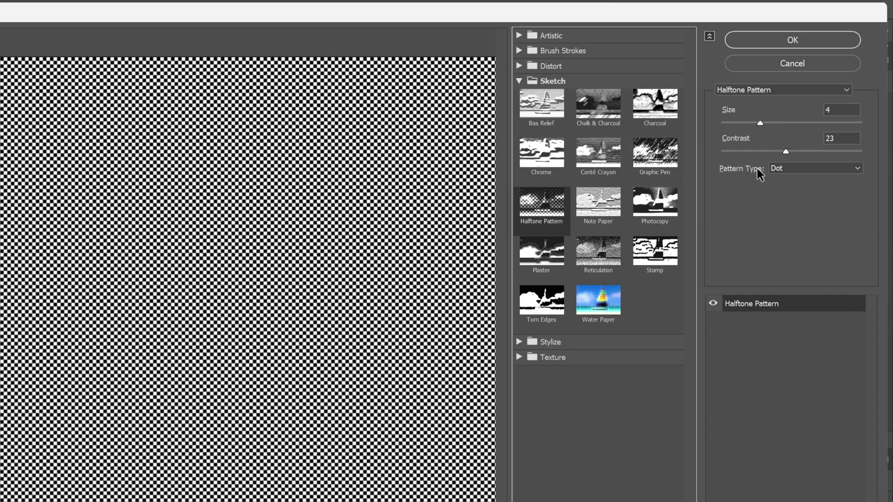
left_click(802, 168)
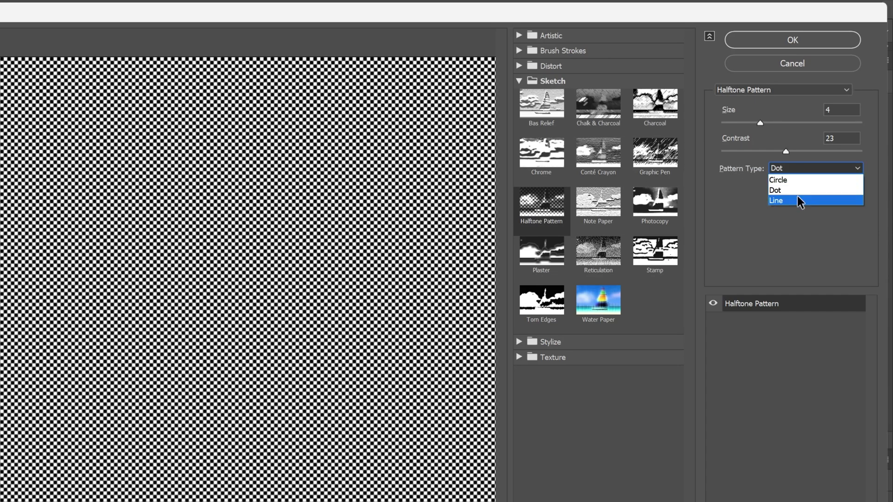
left_click(797, 200)
left_click(754, 123)
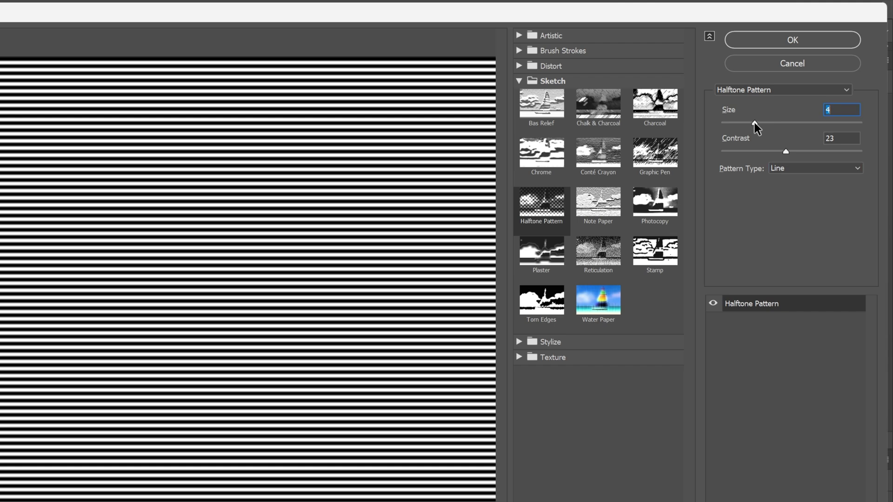
left_click_drag(754, 122, 747, 123)
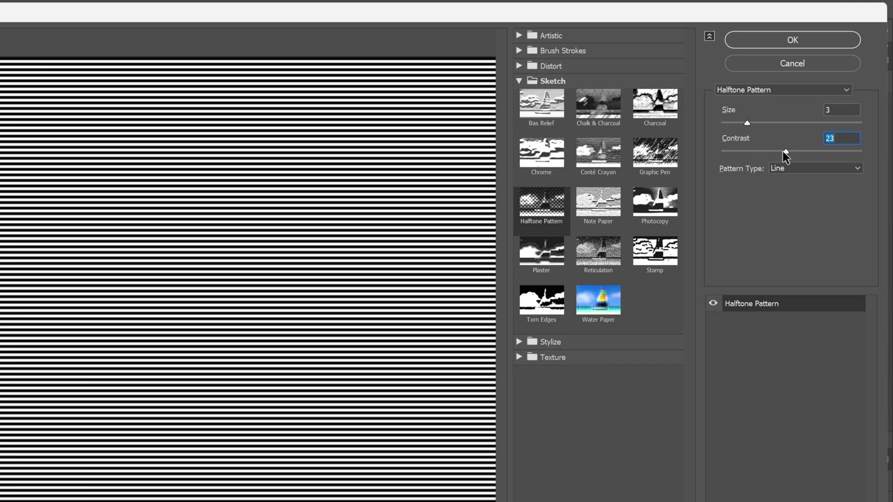
left_click_drag(785, 153, 704, 150)
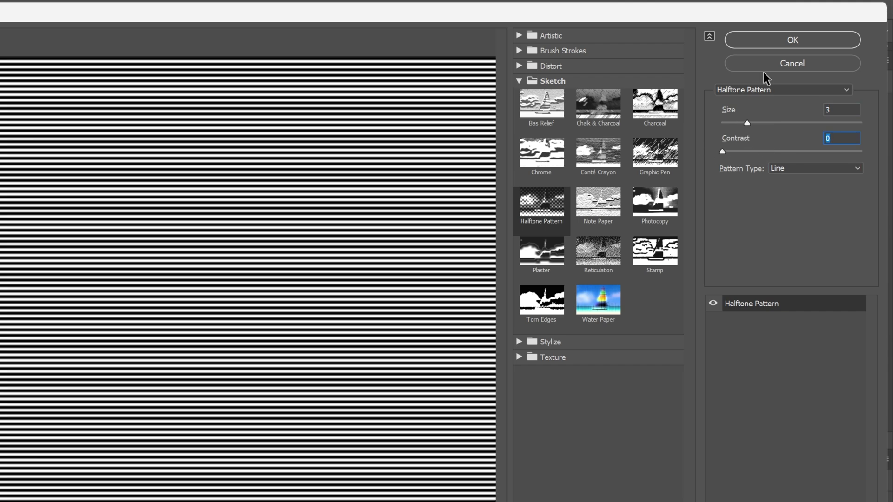
left_click(788, 42)
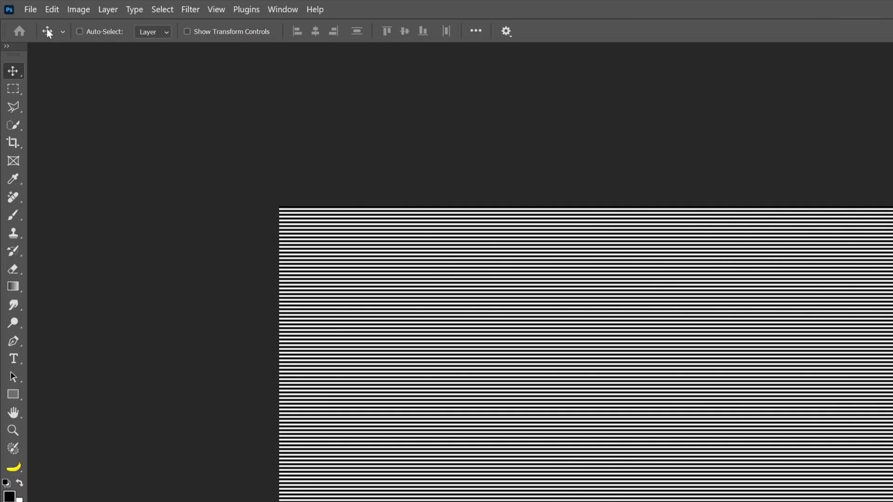
Step: Save the stripes as a Photoshop PSD file named Lines
left_click(29, 10)
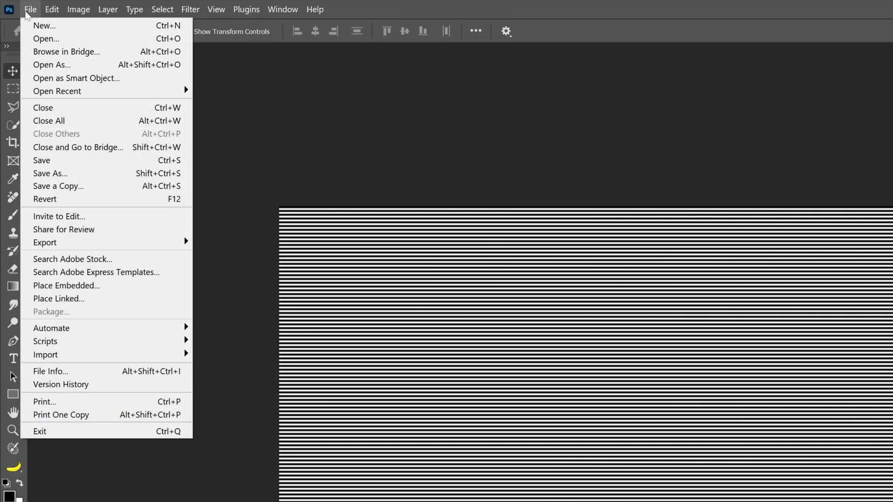
left_click(70, 173)
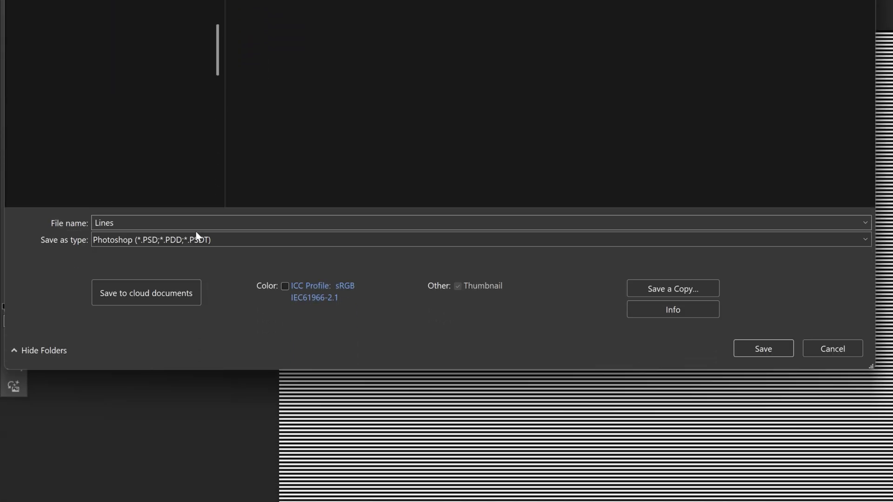
left_click(193, 240)
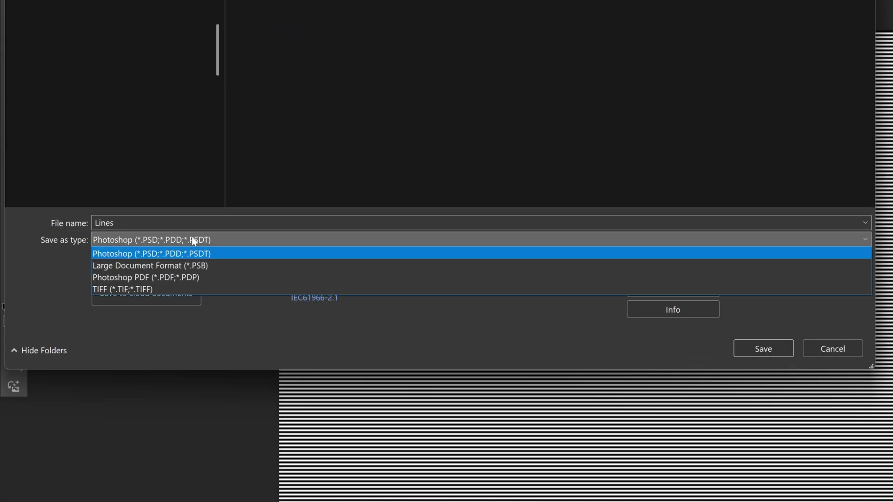
left_click(185, 254)
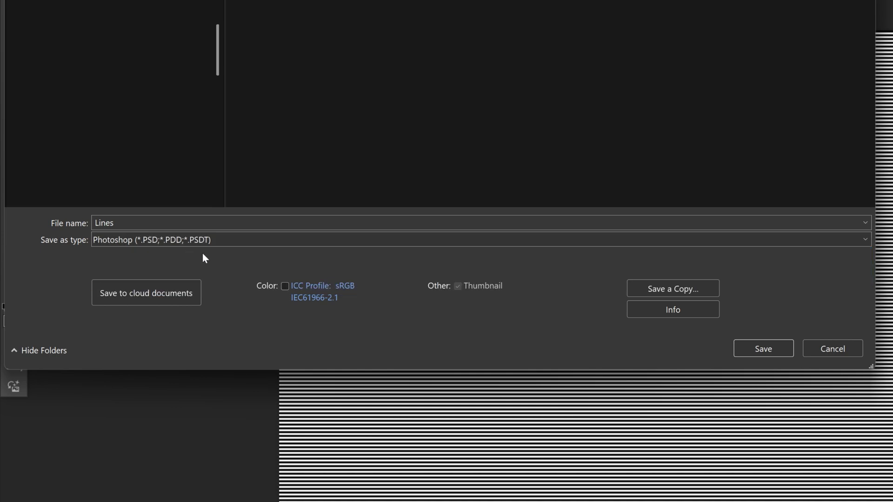
left_click(779, 348)
Step: Rename the stripe layer Lines, hide it, and start renaming the Red layer to Model
double_click(757, 185)
type("Lines")
key("Return")
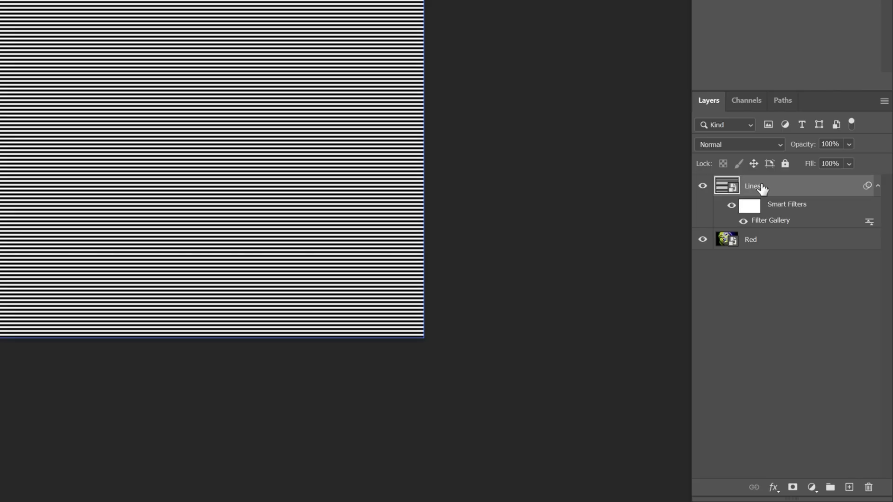
left_click(877, 185)
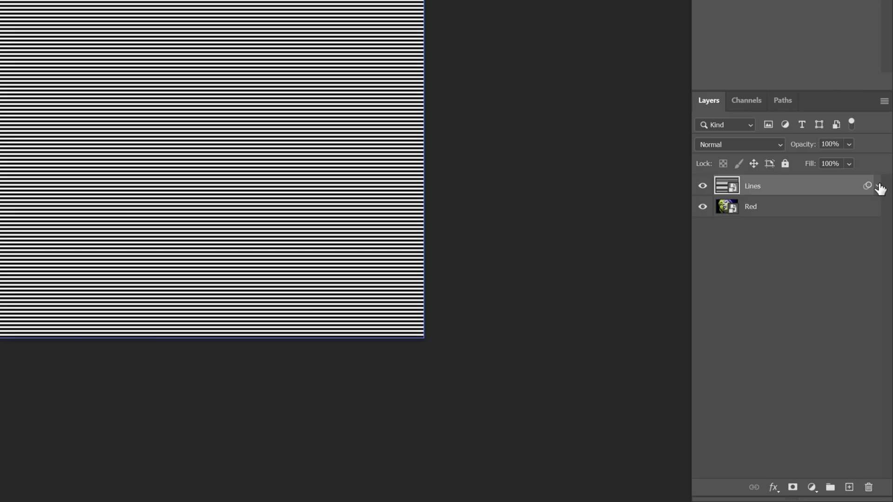
left_click(703, 186)
left_click(752, 207)
double_click(750, 206)
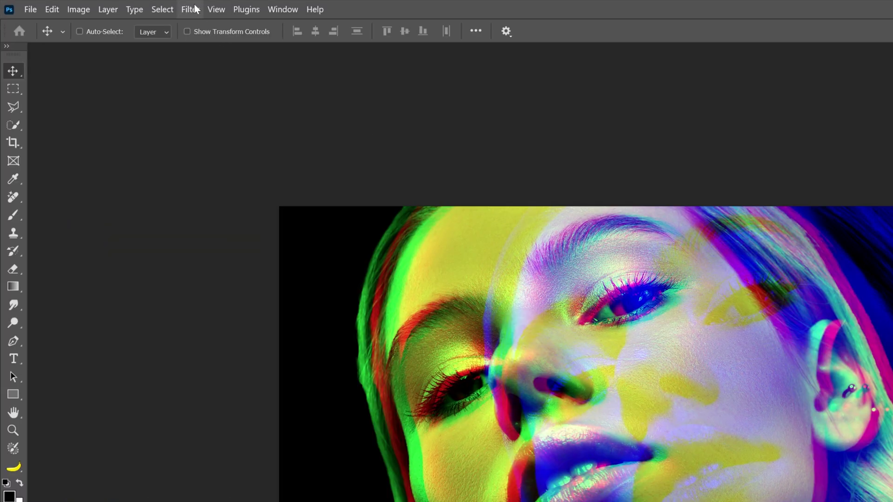
Step: Apply Distort > Displace with horizontal scale 20, using Lines.psd as the displacement map
left_click(189, 9)
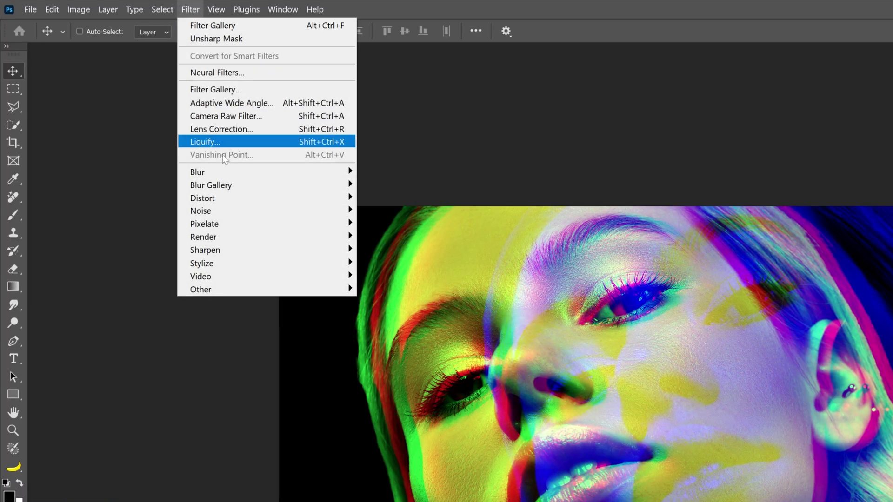
mouse_move(224, 195)
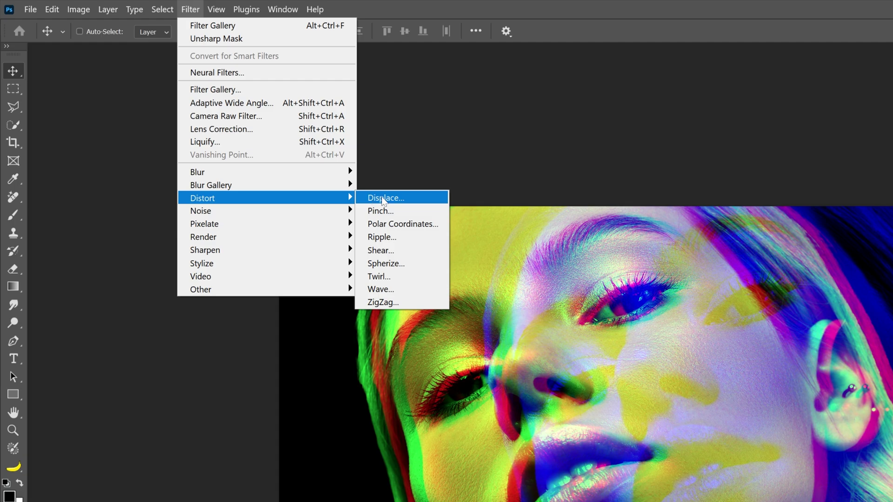
left_click(383, 199)
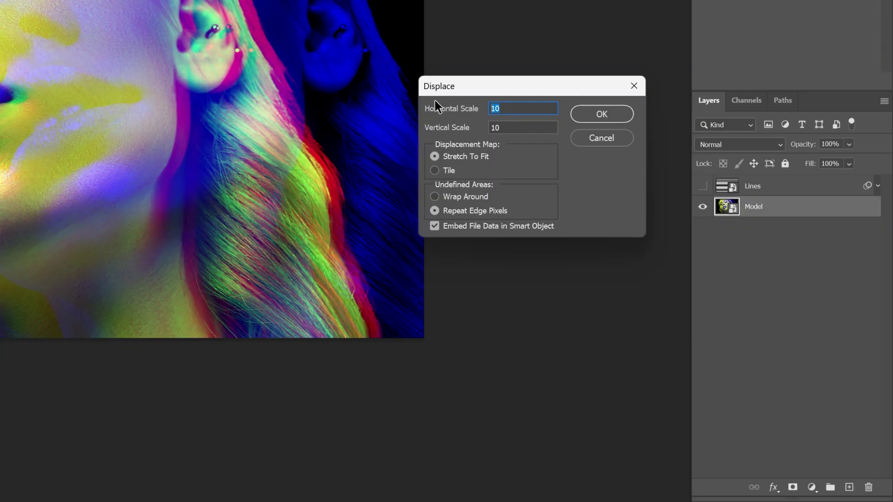
type("20")
key("Tab")
left_click(595, 115)
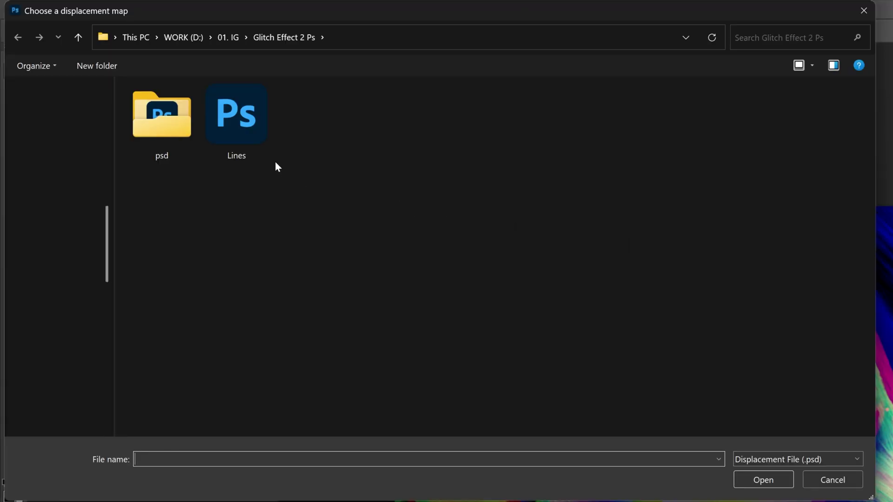
left_click(251, 128)
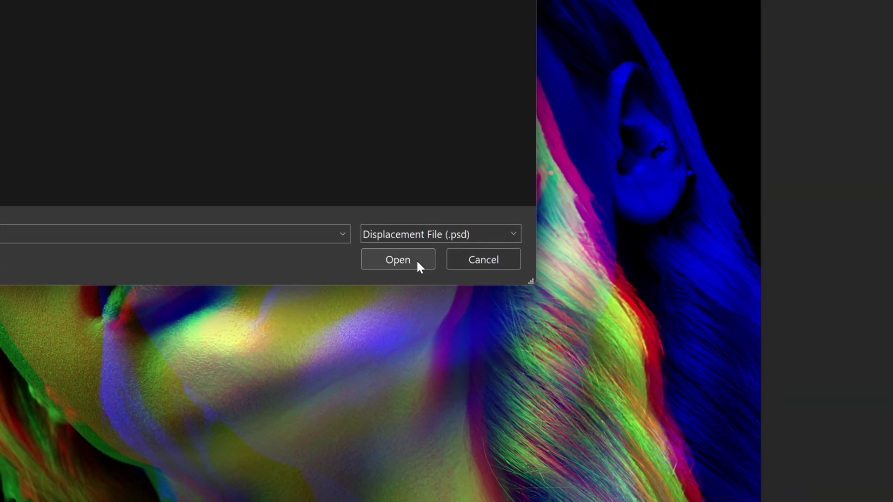
left_click(776, 480)
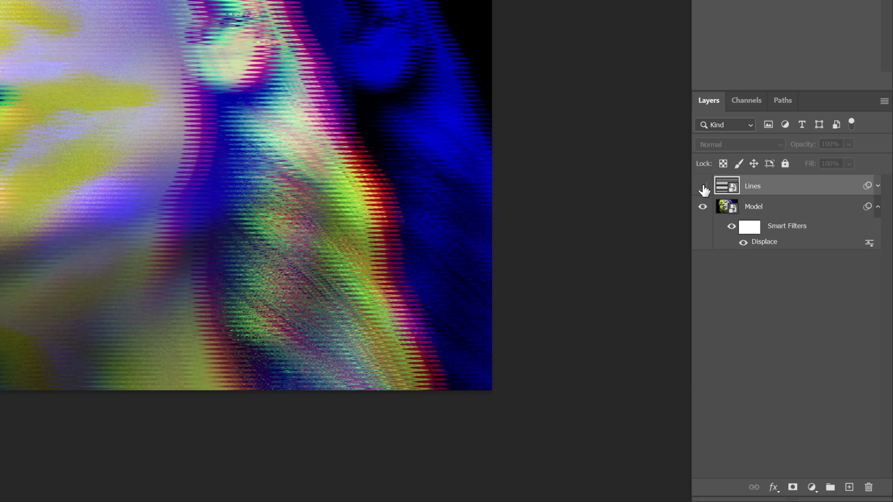
Step: Show the Lines layer in Multiply mode at 40% opacity, nudged up 6 px
left_click(702, 186)
left_click(713, 146)
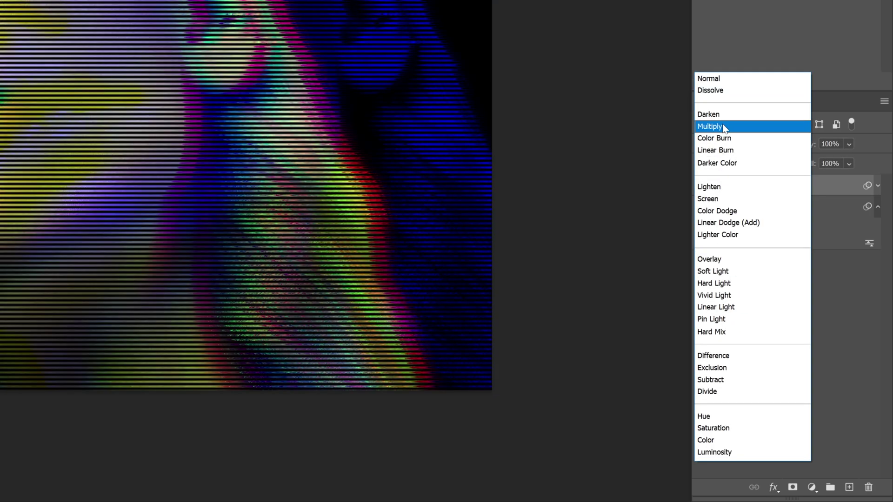
left_click(723, 128)
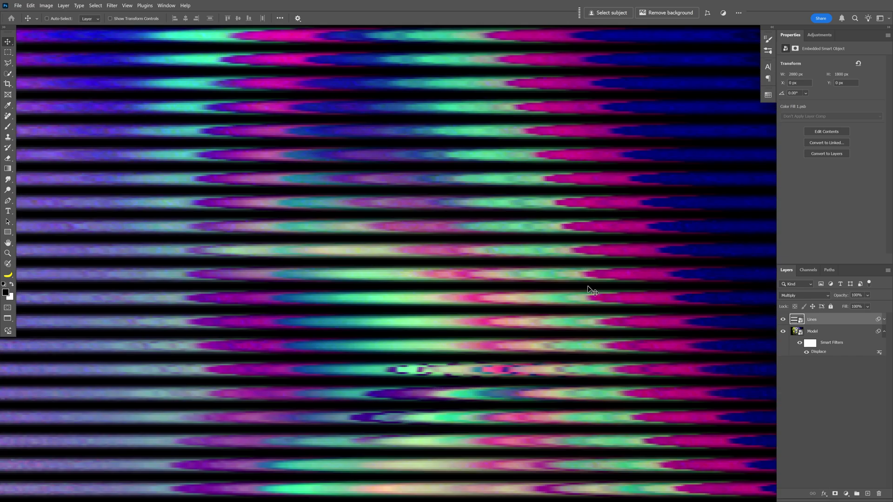
left_click_drag(587, 285, 587, 279)
scroll(522, 249, "down", 6)
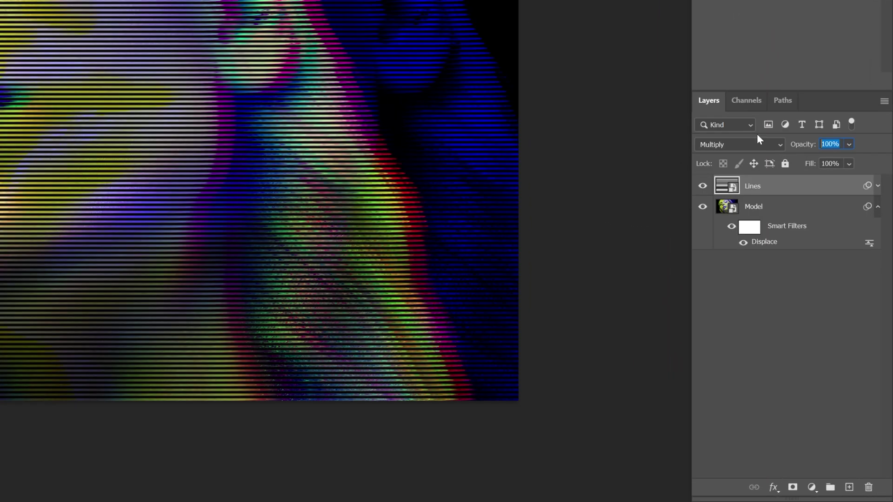
type("40")
key("Return")
scroll(304, 204, "down", 1)
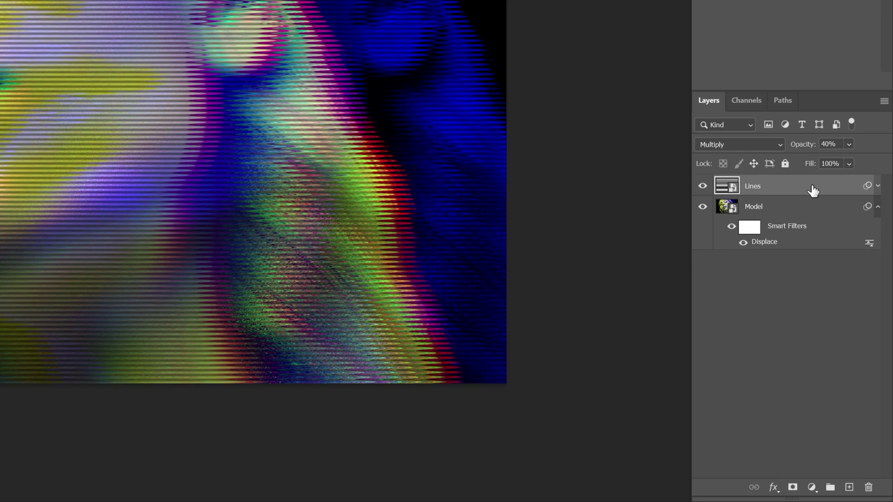
Step: Stamp all visible layers into a new top layer and rename it 'Ctrl+Shift+Alt+E'
key("ctrl+shift+alt+e")
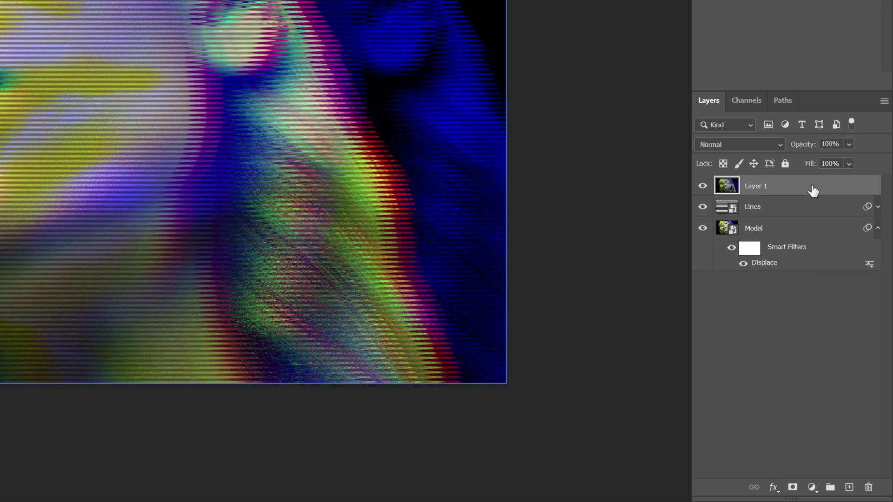
left_click_drag(812, 198, 746, 183)
double_click(761, 186)
type("Ctrl+Shift+Alt+E")
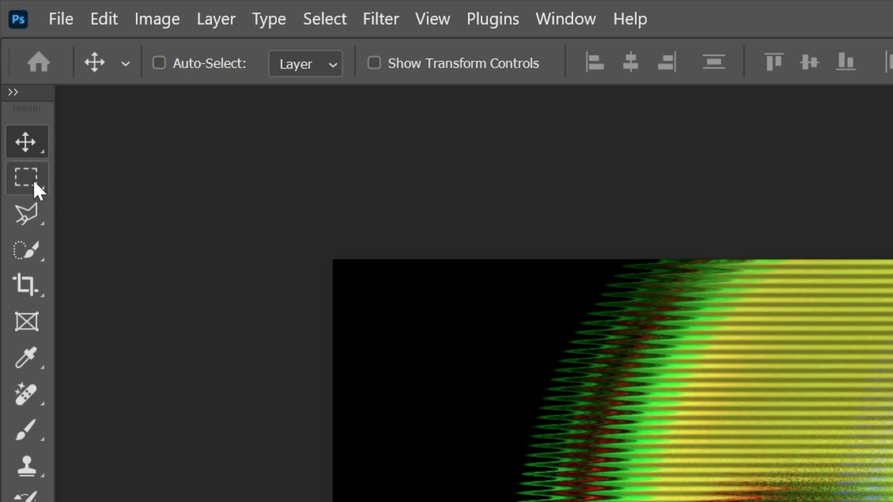
Step: Select a thin horizontal strip with the Rectangular Marquee and copy it to a new layer
left_click(32, 179)
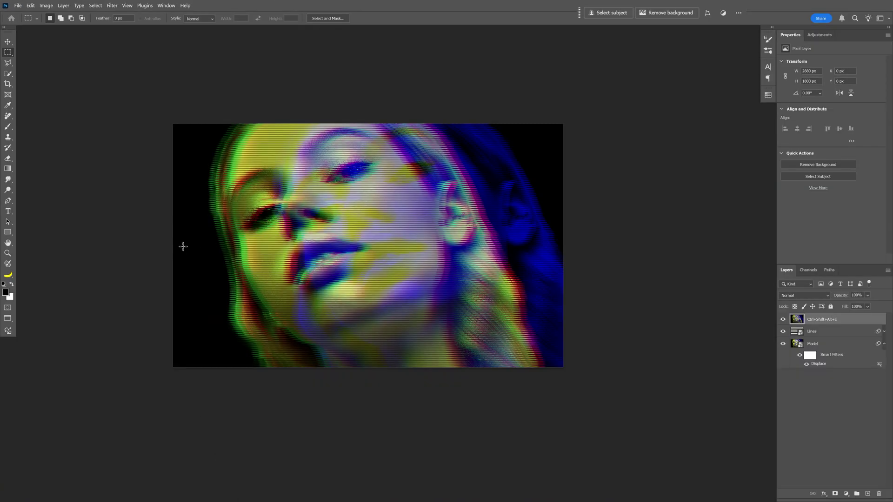
left_click_drag(183, 246, 268, 250)
key("ctrl+j")
key("v")
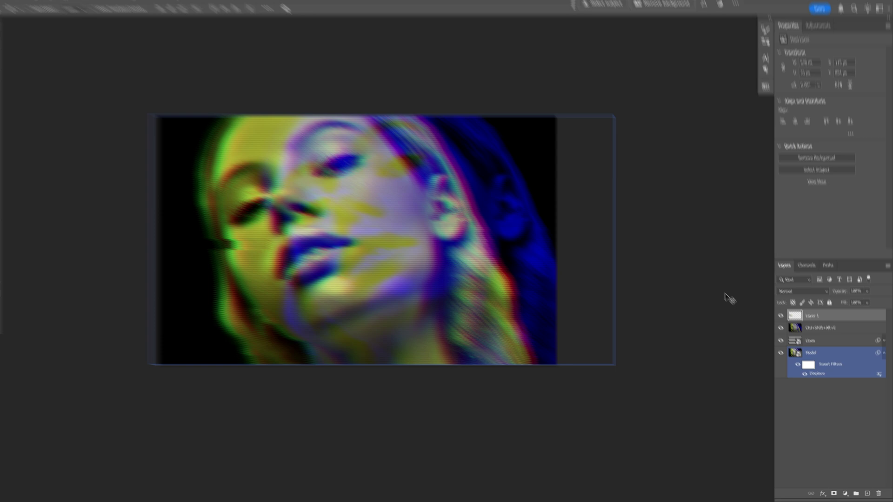
Step: Select one more thin strip across the portrait and slide it right as another glitch slice
left_click(848, 331)
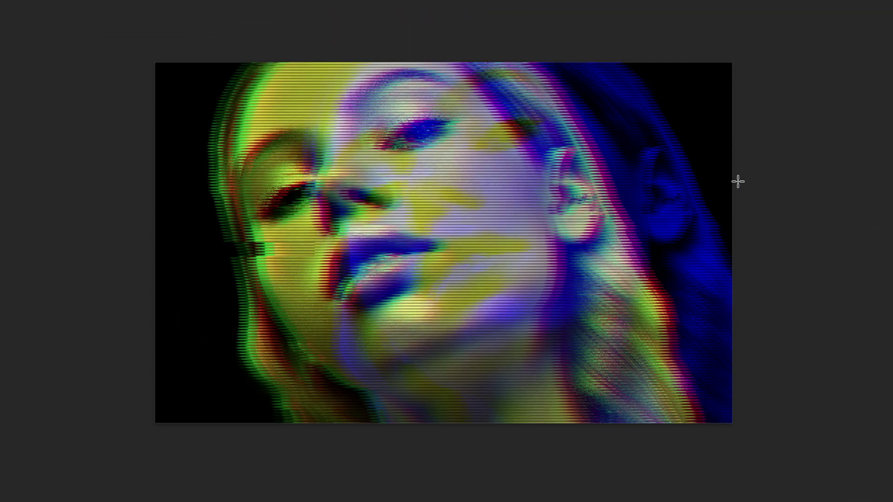
left_click_drag(732, 171, 424, 173)
left_click_drag(579, 171, 677, 173)
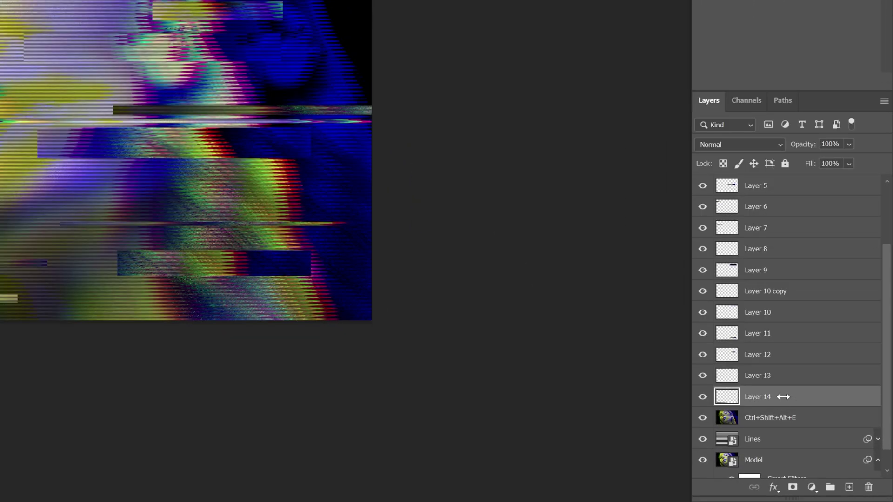
Step: Group the slice layers into a folder named Lines and stamp a merged Layer 15 on top
left_click(790, 377)
scroll(791, 383, "up", 2)
left_click(791, 379)
left_click(790, 186)
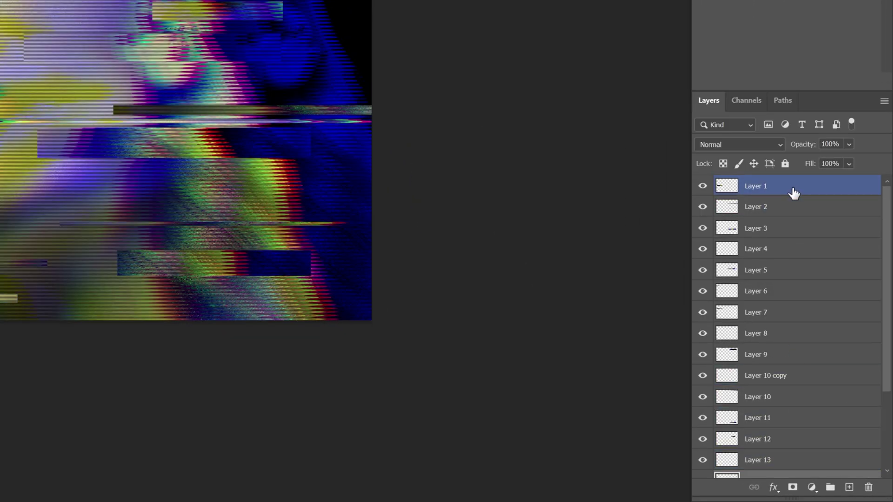
key("ctrl+alt+a")
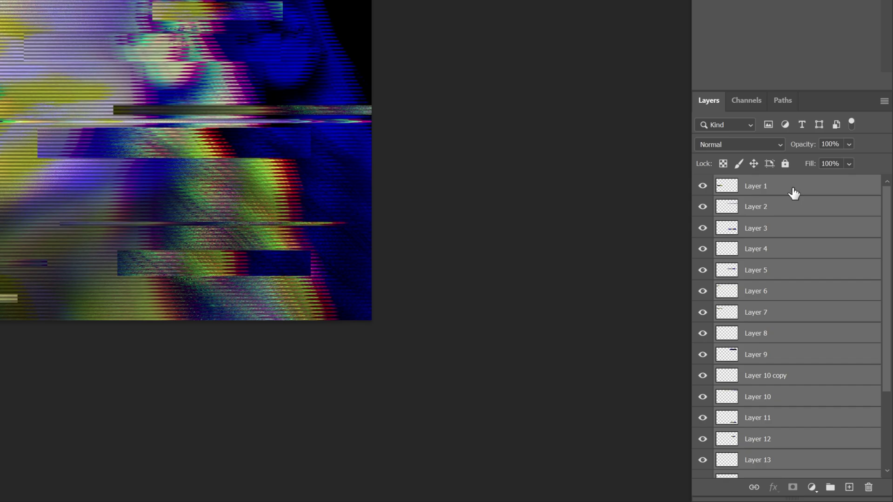
key("ctrl+g")
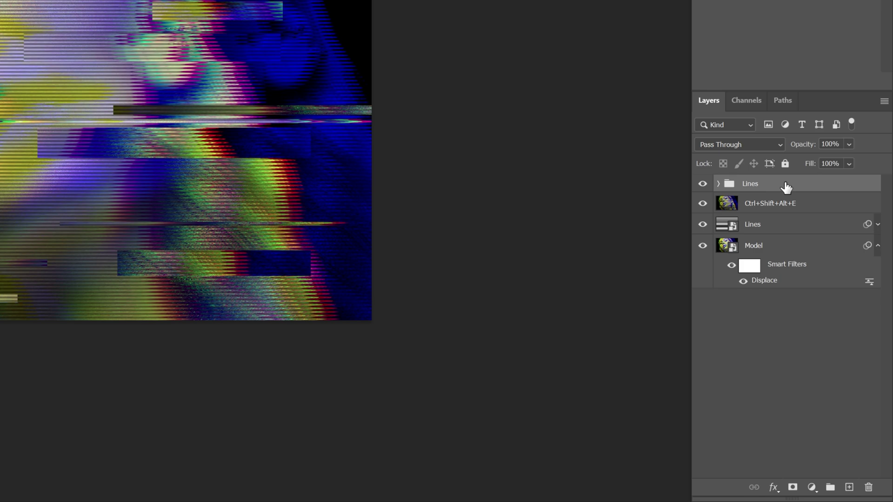
key("ctrl+shift+alt+e")
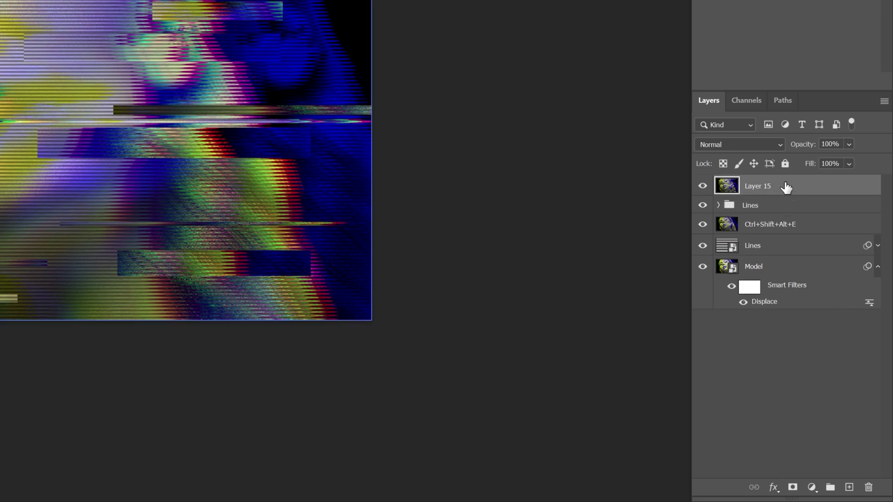
Step: Convert Layer 15 to a smart object and apply Displace (horizontal 20, vertical 0) with the Lines.psd map
right_click(785, 184)
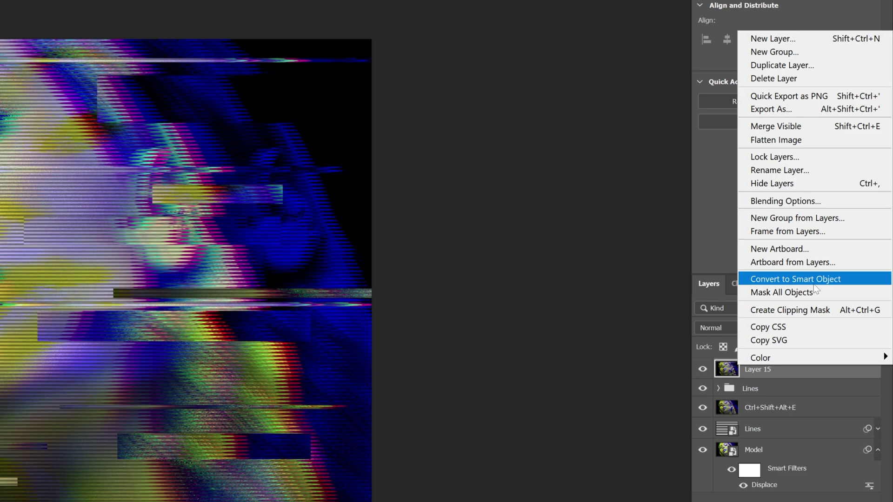
left_click(812, 283)
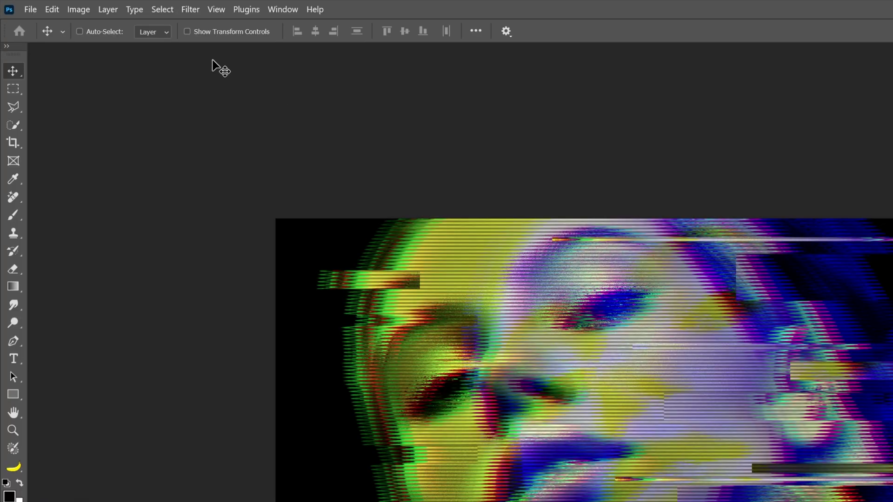
left_click(194, 10)
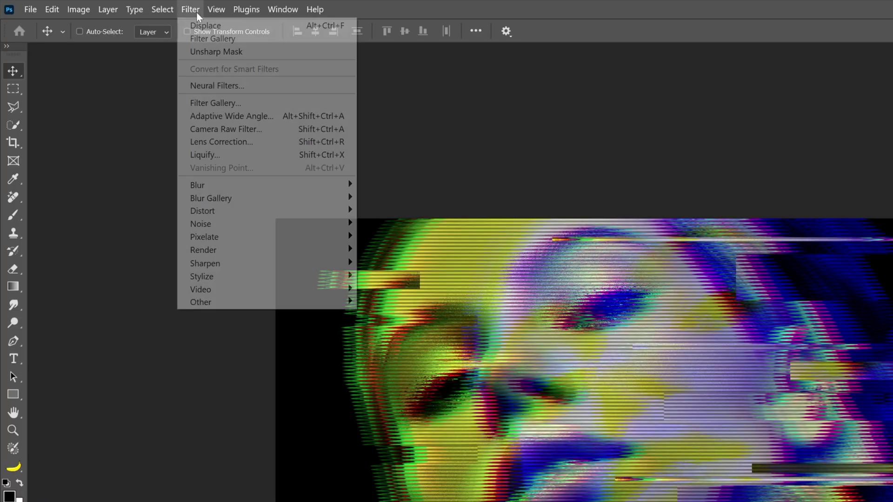
mouse_move(251, 217)
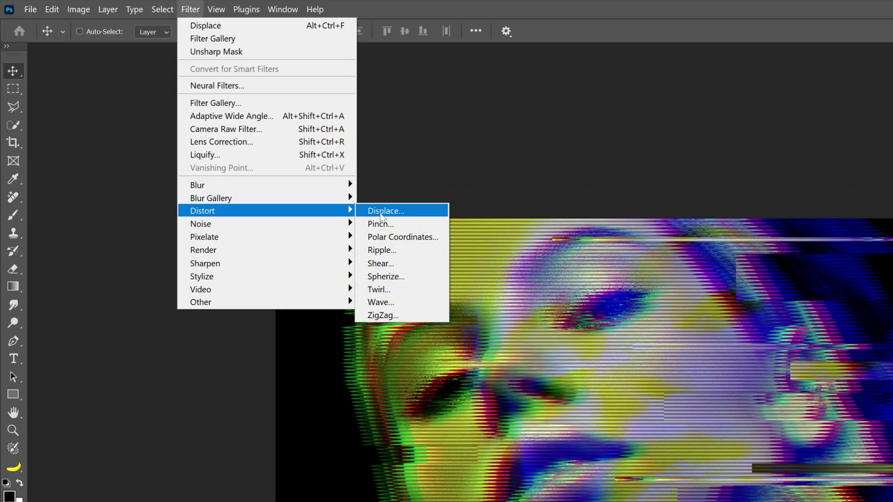
left_click(392, 215)
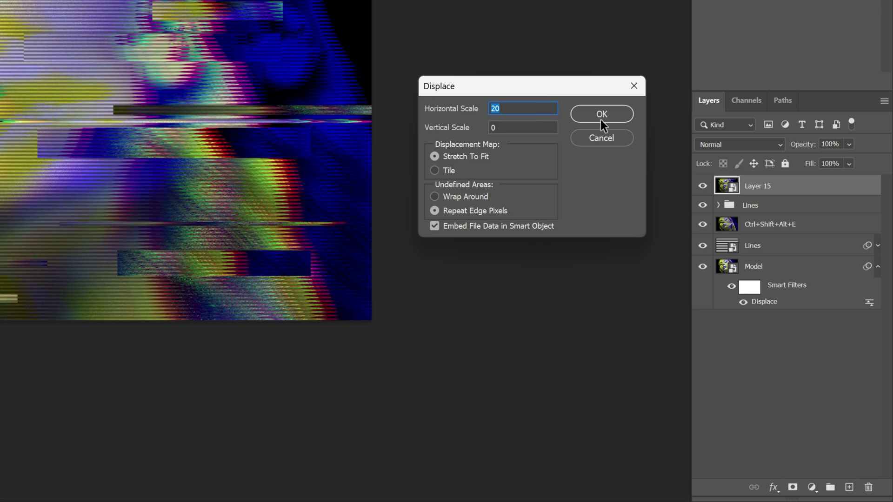
left_click(600, 115)
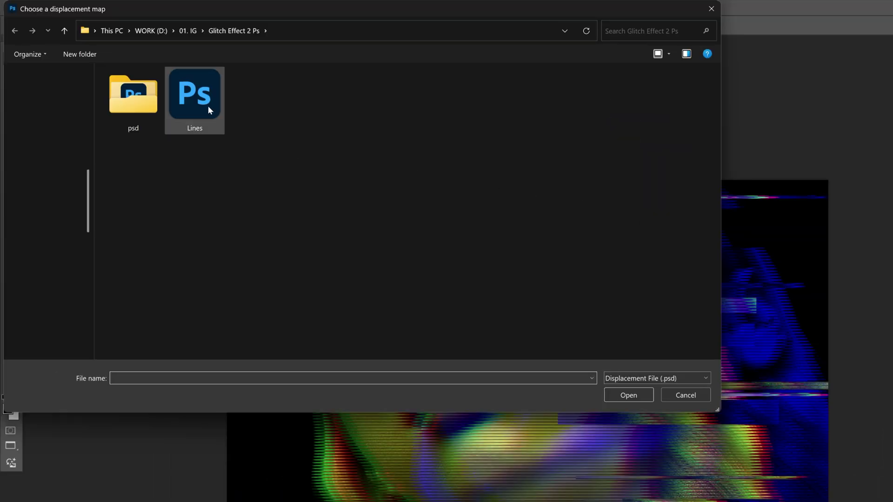
left_click(208, 107)
left_click(628, 395)
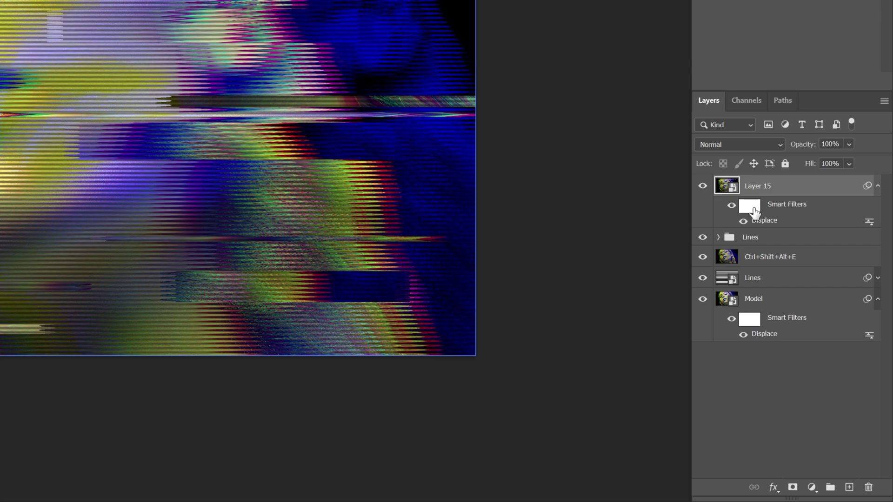
left_click(749, 205)
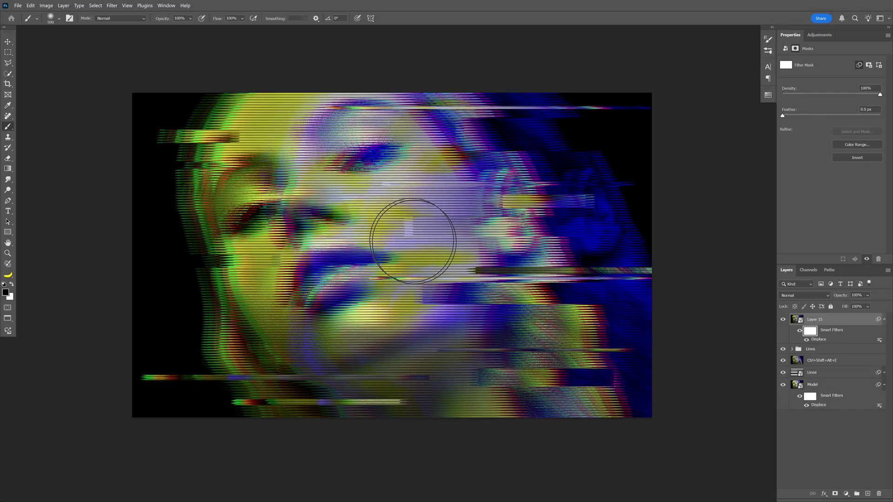
Step: Paint the displacement out of the eyes and lips on Layer 15's filter mask
left_click(367, 163)
left_click(254, 223)
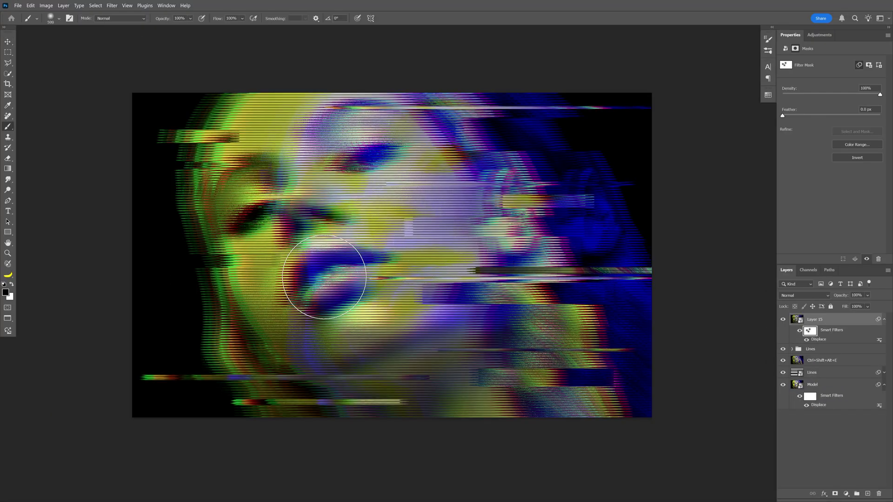
mouse_move(309, 279)
left_mouse_down()
mouse_move(284, 287)
mouse_move(375, 269)
left_mouse_up()
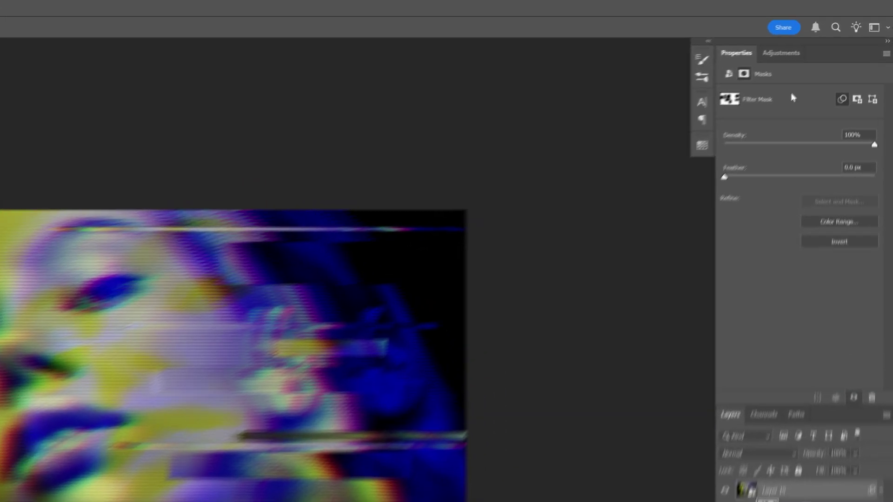
Step: Add a Curves adjustment with an S-curve, shadows pulled down and highlights lifted
left_click(819, 35)
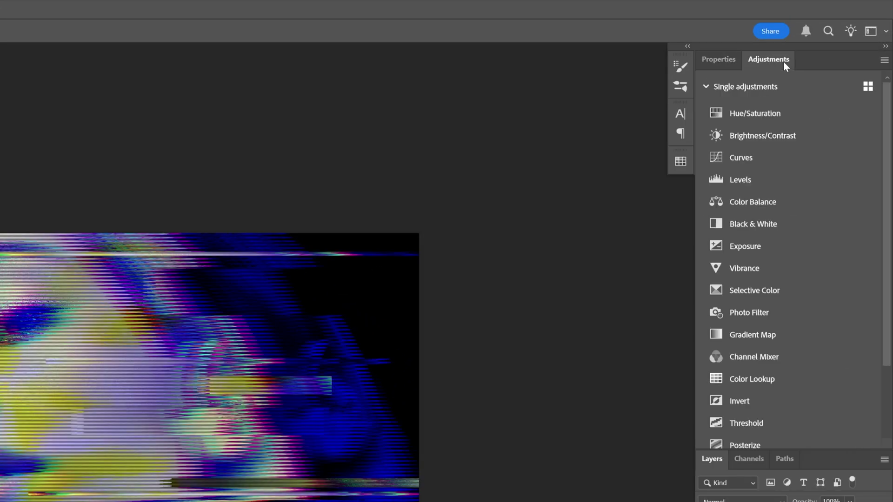
left_click(768, 160)
left_click_drag(786, 224, 786, 240)
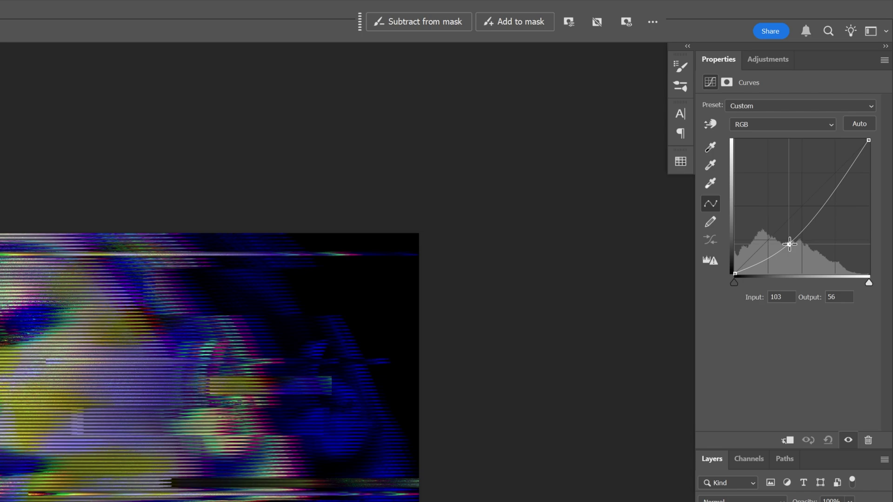
left_click_drag(835, 196, 815, 179)
key("ctrl+plus")
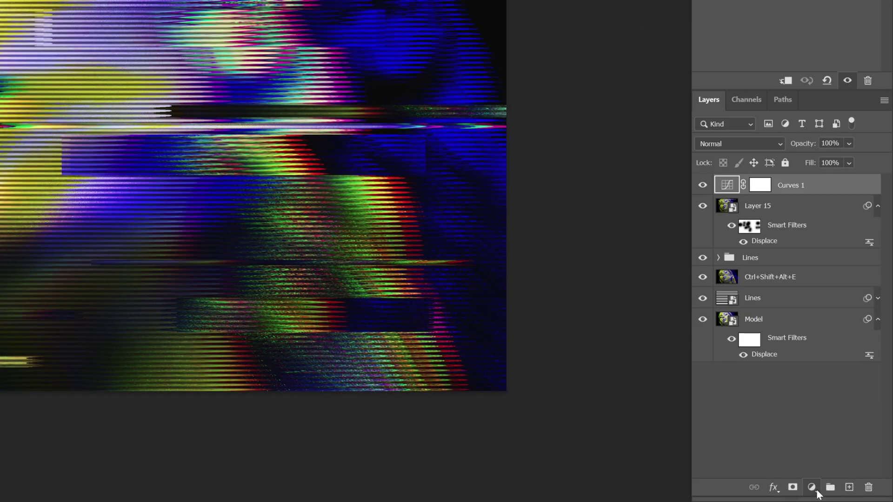
left_click(846, 494)
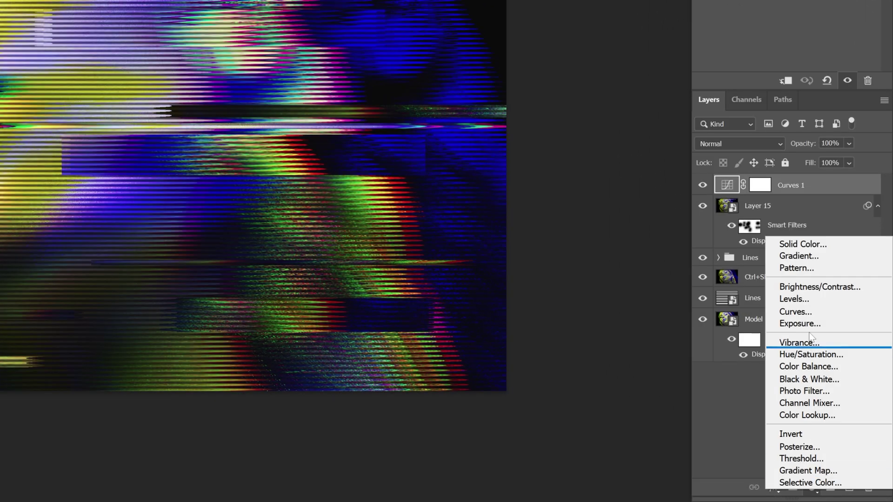
Step: Add a Solid Color fill layer set to pure black
left_click(814, 242)
key("ctrl+v")
left_click_drag(292, 324, 294, 335)
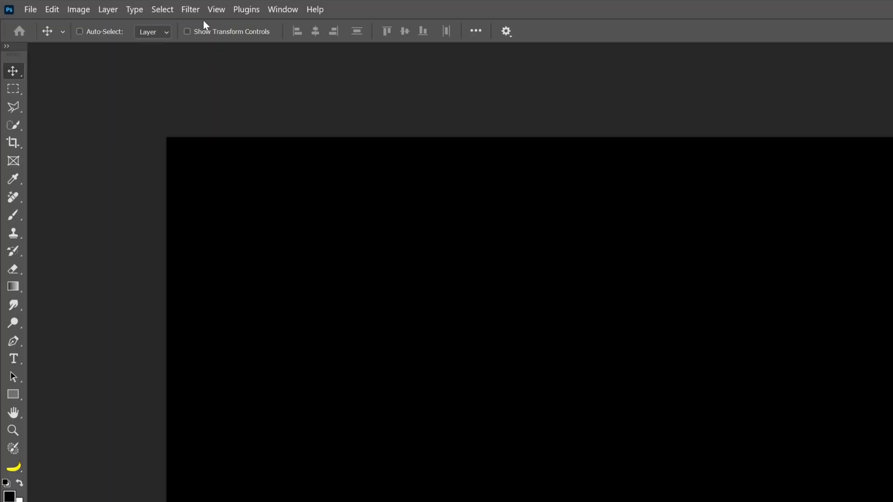
Step: Apply Add Noise at 27.68% Uniform as a smart filter and blend the layer in Screen mode
left_click(191, 10)
mouse_move(221, 224)
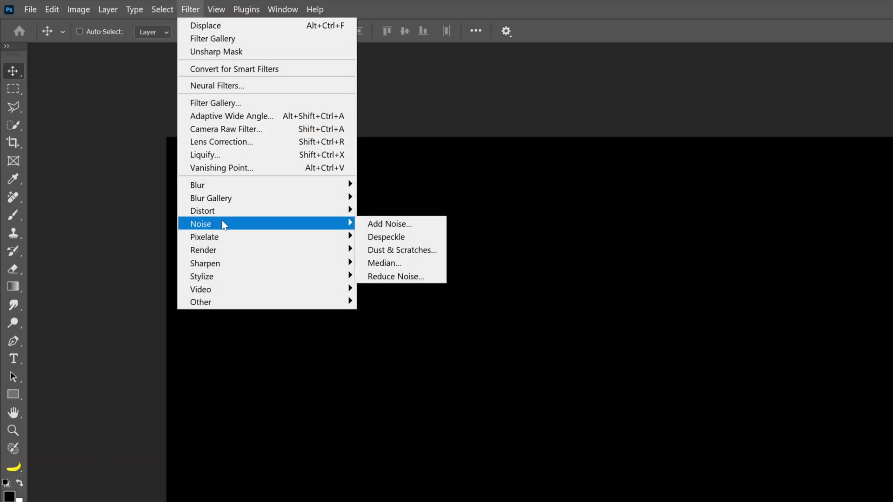
left_click(390, 224)
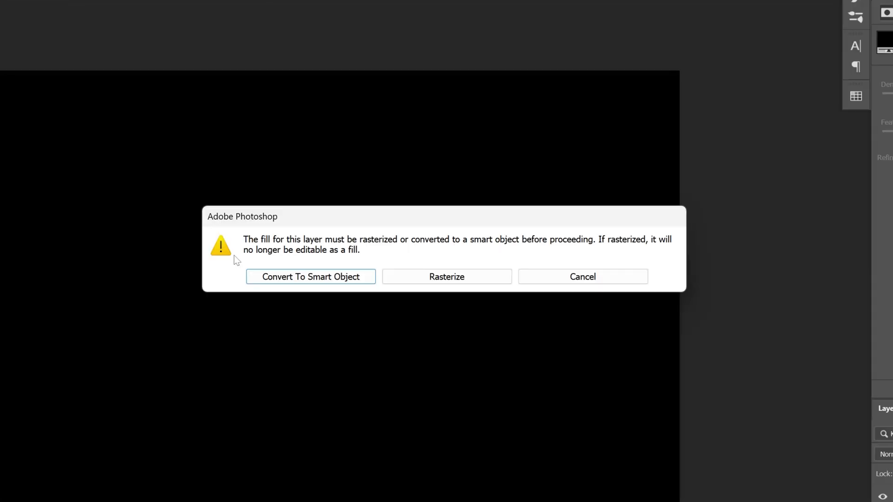
left_click(289, 278)
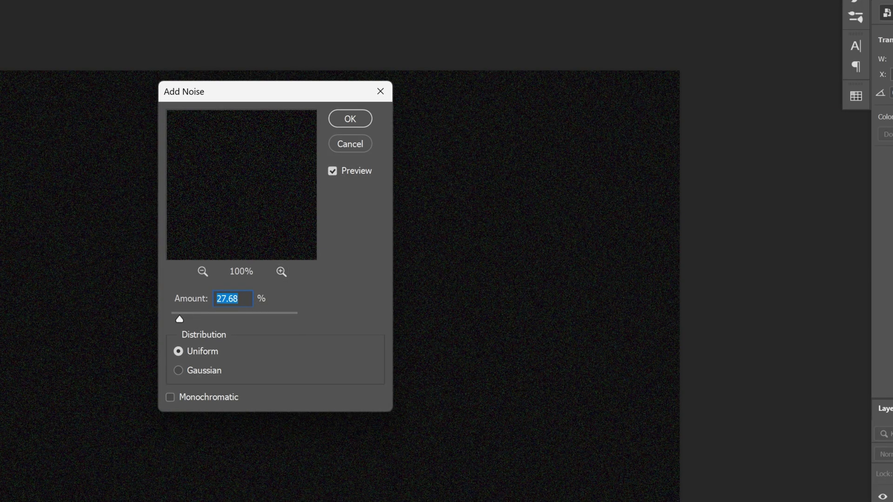
left_click(351, 122)
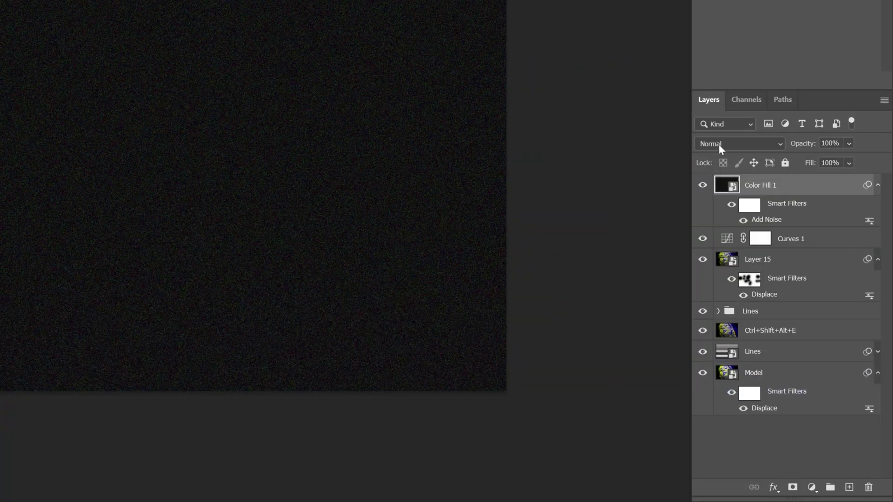
left_click(889, 454)
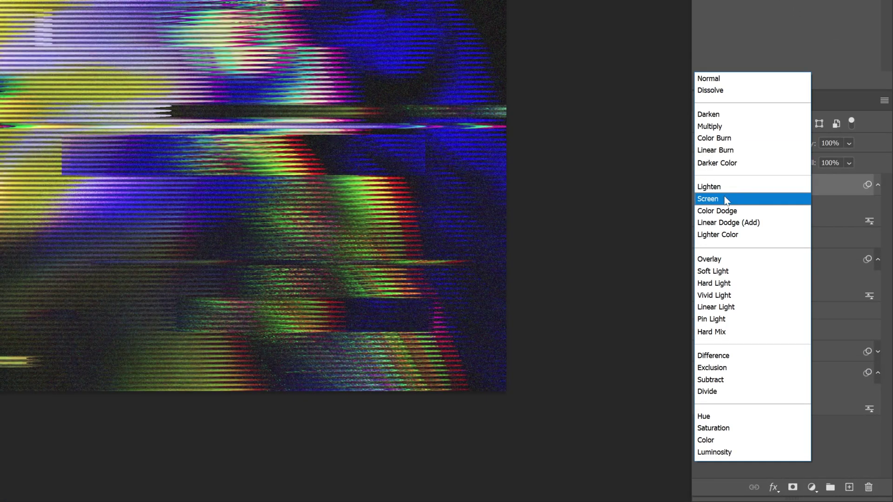
left_click(724, 197)
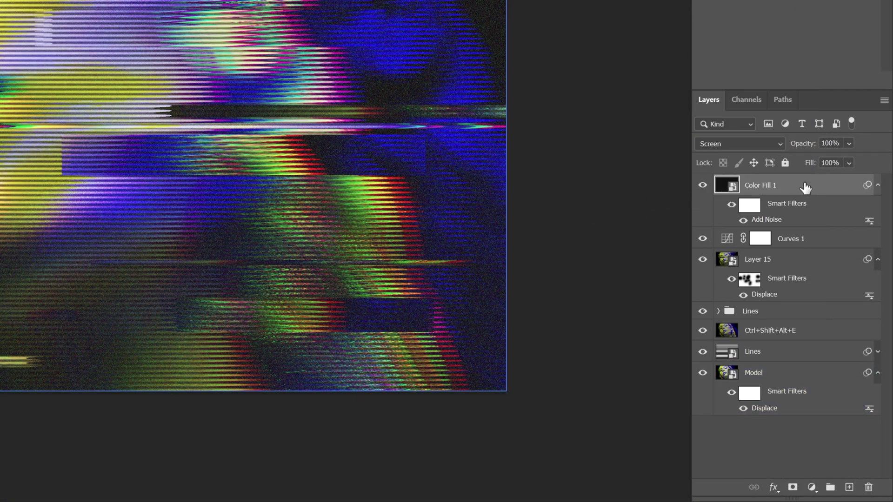
Step: Duplicate the noise layer and give the copy a 2.7-pixel Gaussian Blur
key("ctrl+j")
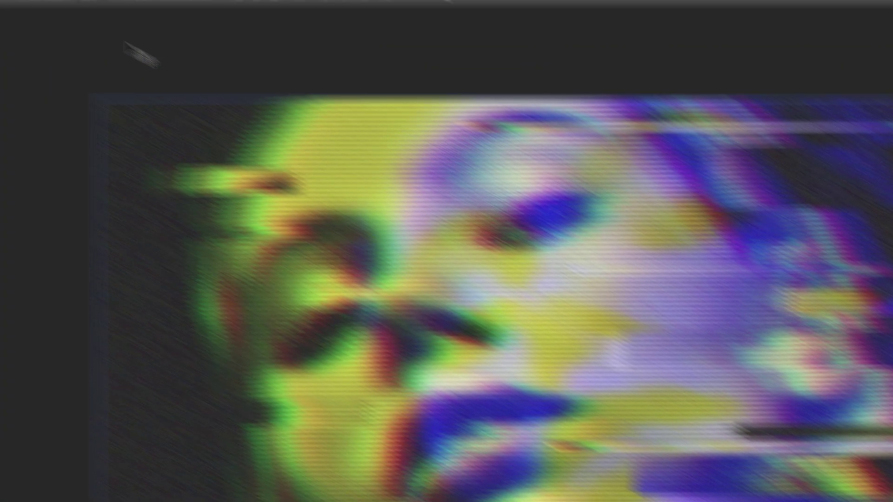
left_click(190, 10)
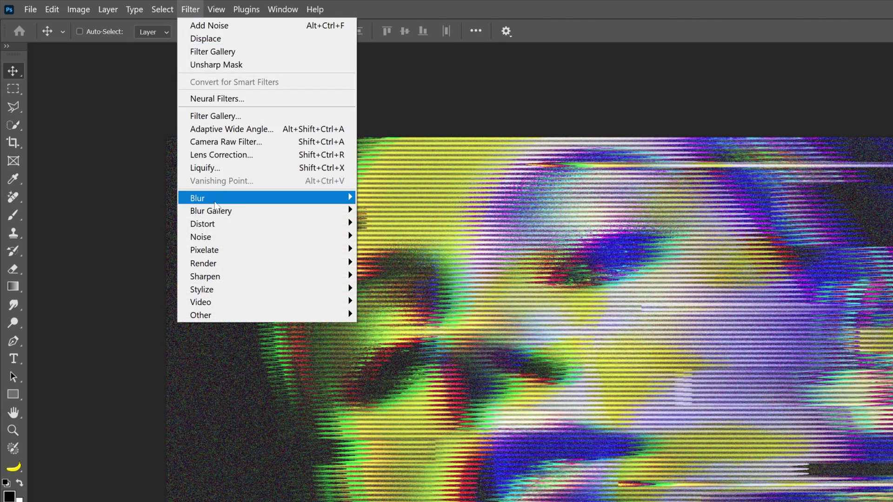
mouse_move(292, 203)
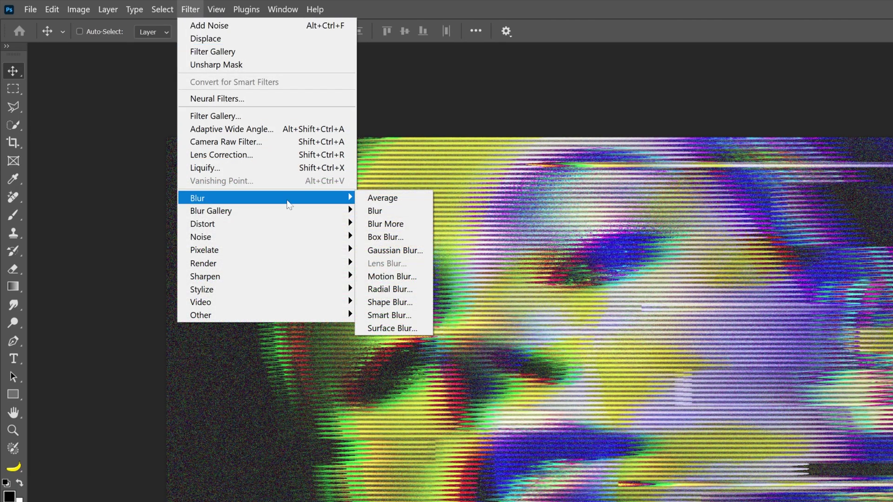
left_click(395, 250)
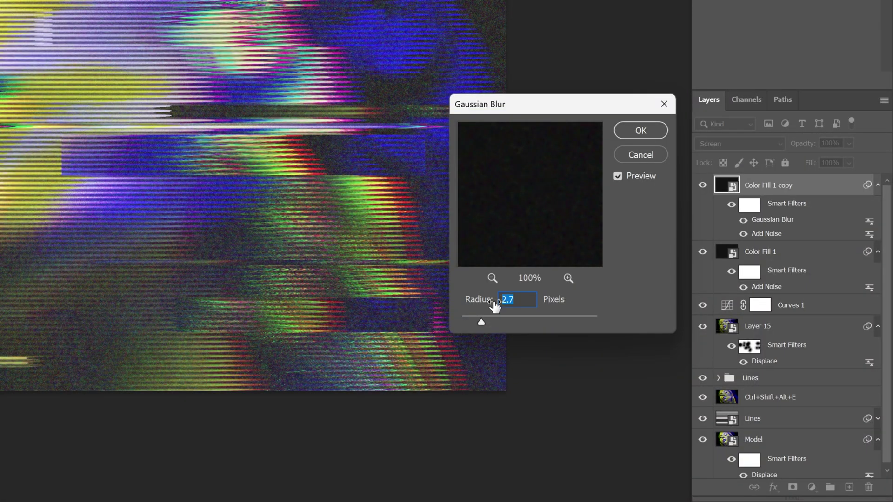
left_click(636, 135)
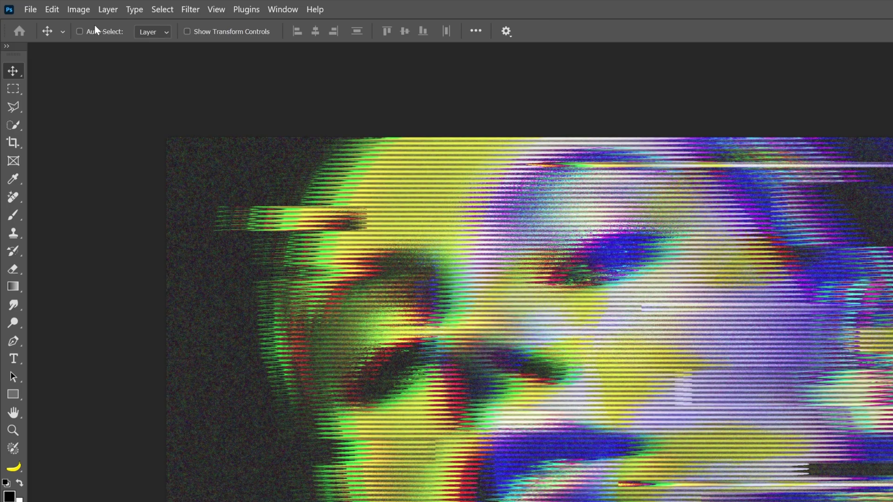
Step: Apply Levels with input values 22, 1.00 and 39 to the blurred noise copy
left_click(86, 13)
mouse_move(92, 42)
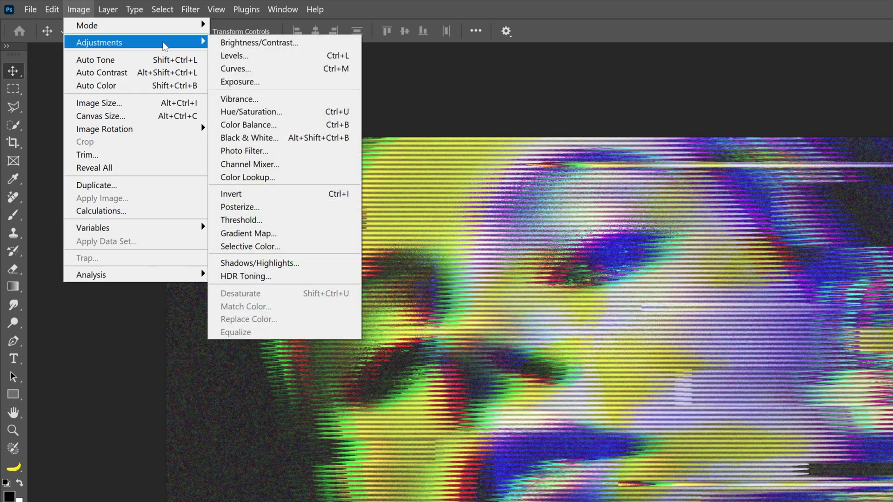
left_click(260, 58)
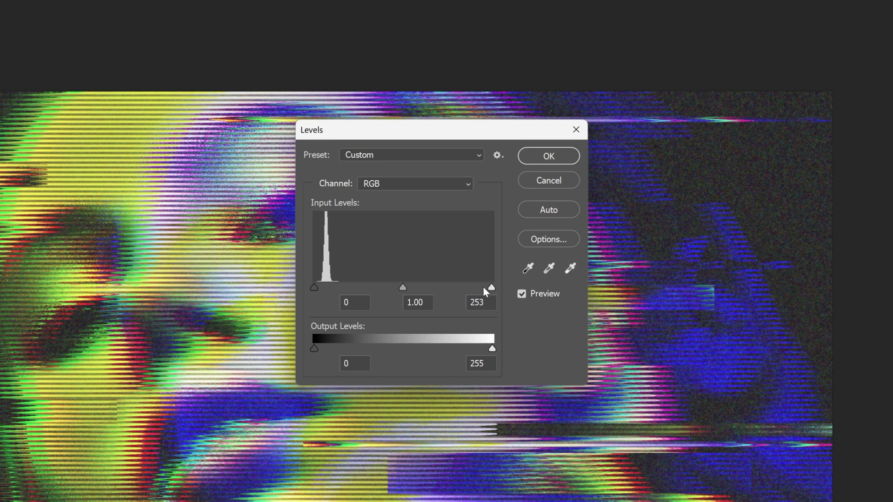
left_click_drag(485, 290, 328, 288)
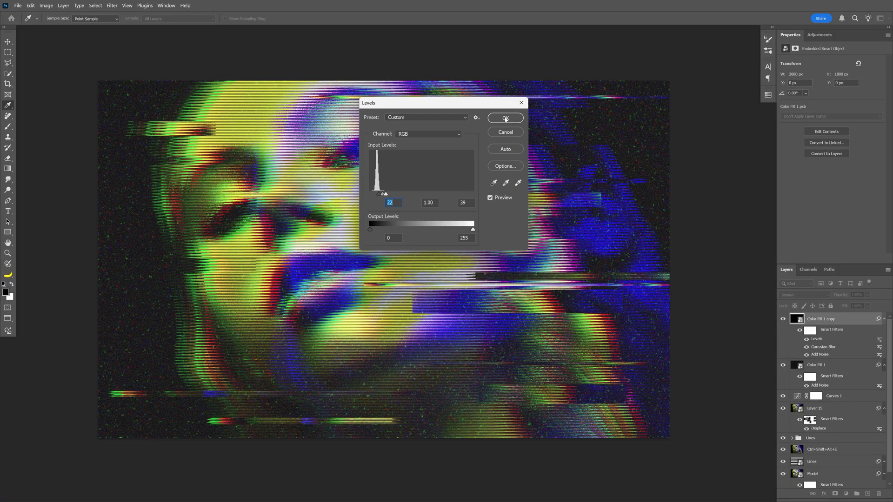
left_click(505, 119)
key("v")
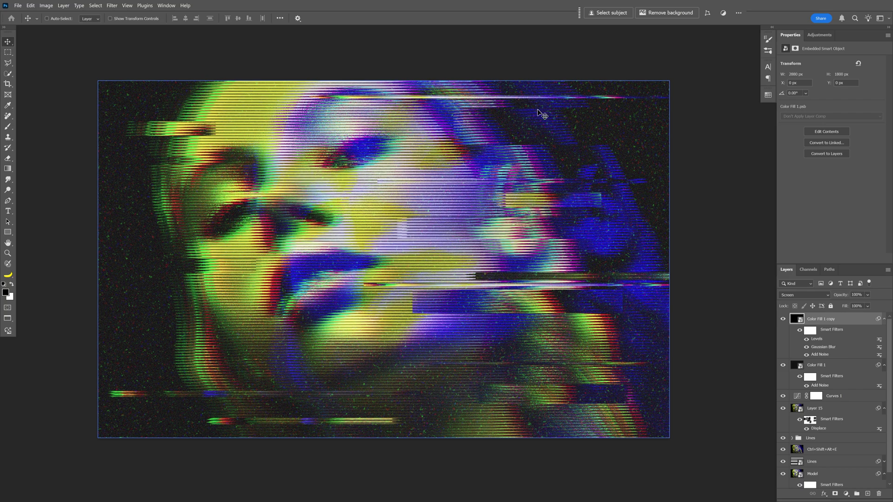